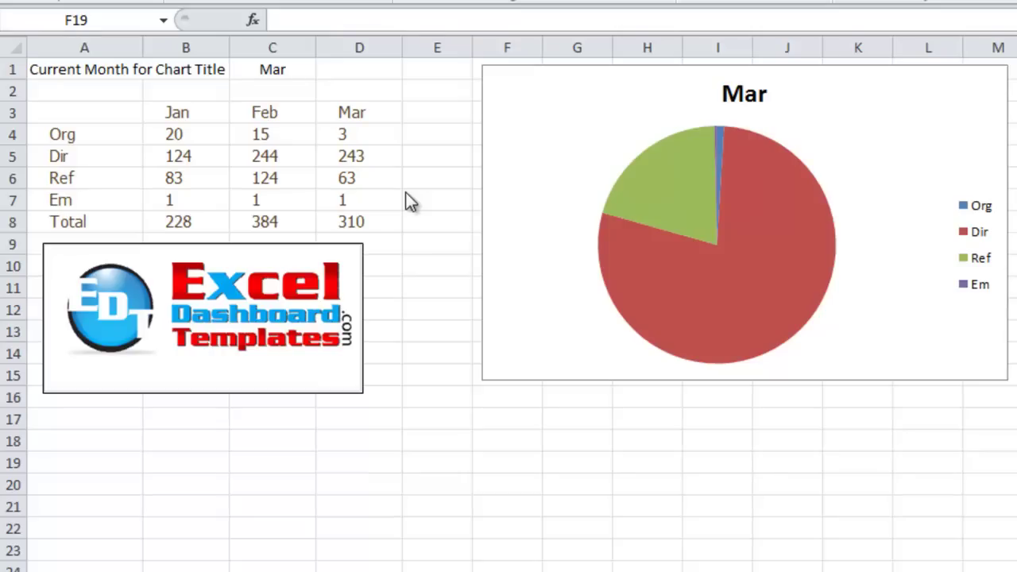
- Examine the monthly data table in A3:D8, highlighting the category labels together with individual month columns
click(118, 111)
drag(117, 111, 341, 220)
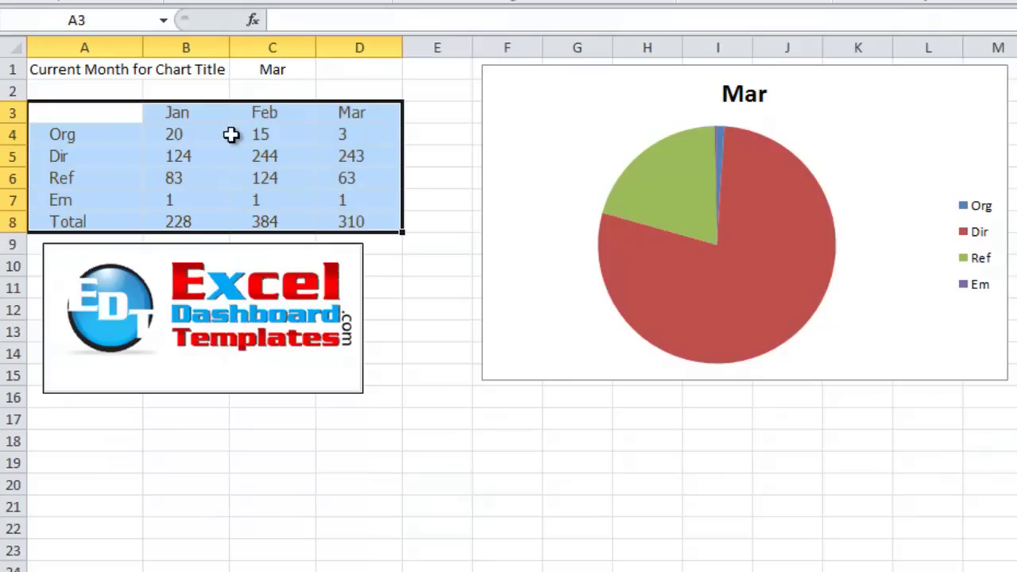
click(208, 135)
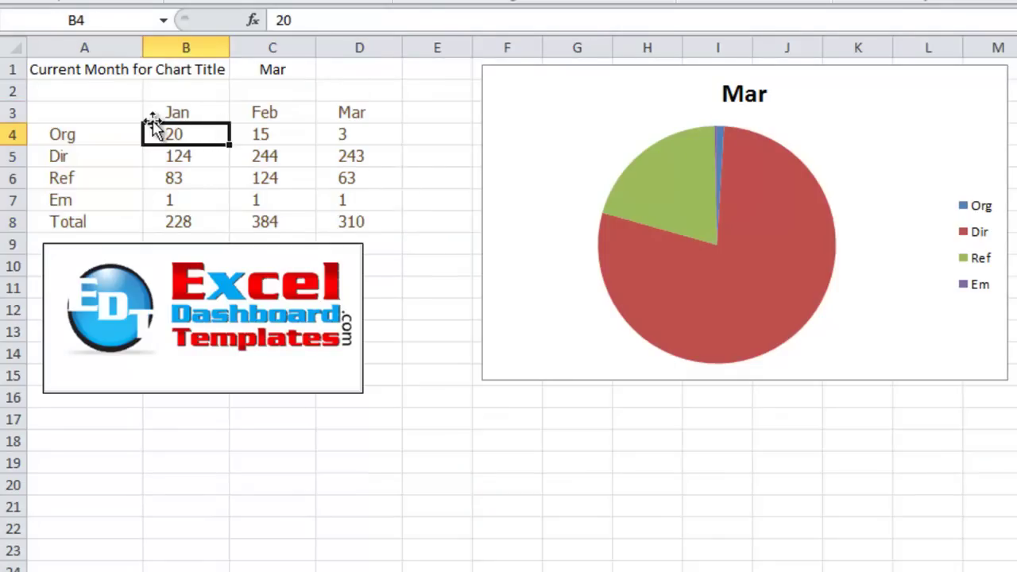
drag(111, 111, 165, 223)
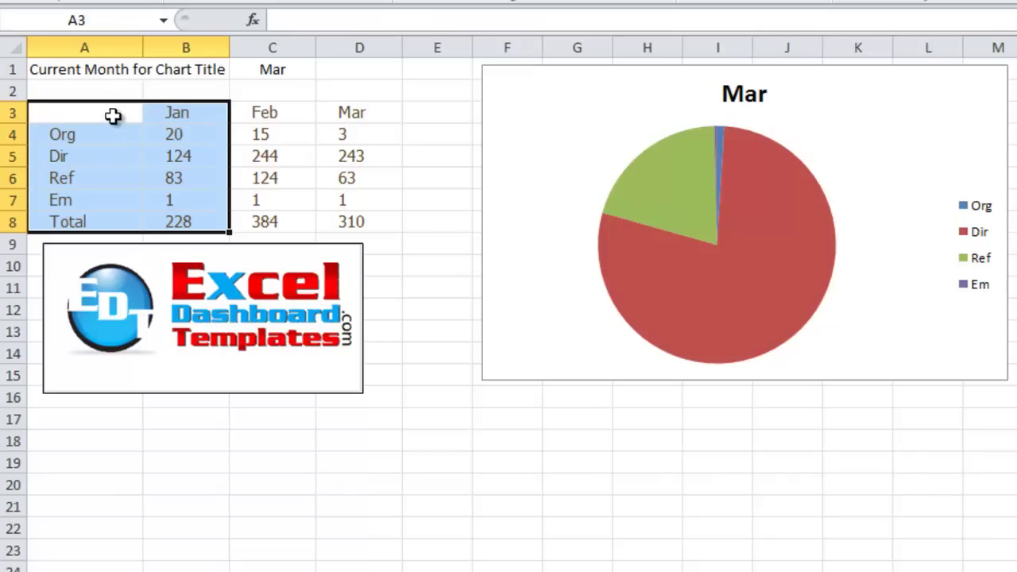
drag(114, 113, 118, 217)
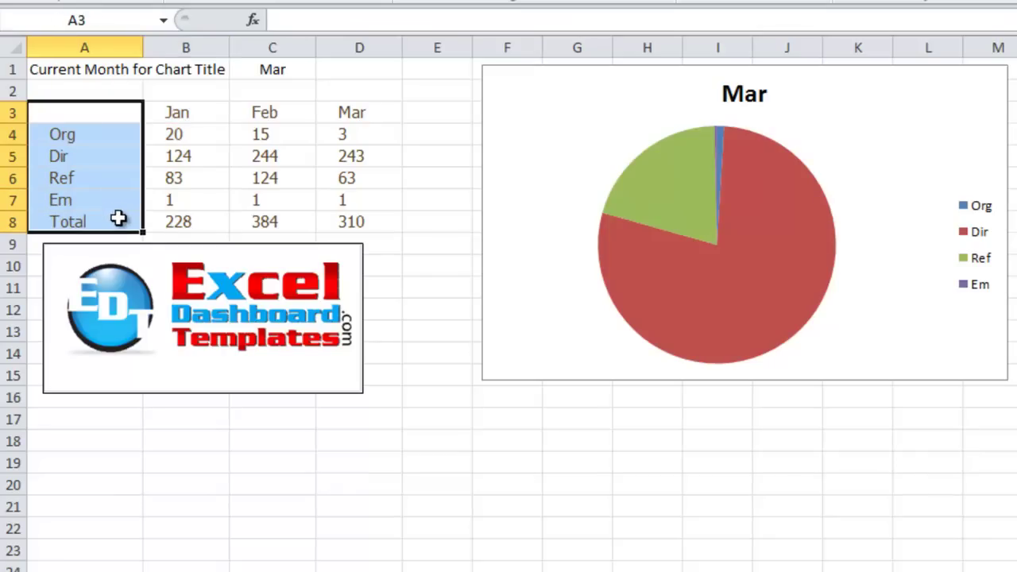
ctrl+click(282, 113)
drag(282, 114, 297, 229)
drag(359, 117, 352, 39)
click(321, 95)
drag(115, 115, 127, 220)
drag(374, 109, 378, 213)
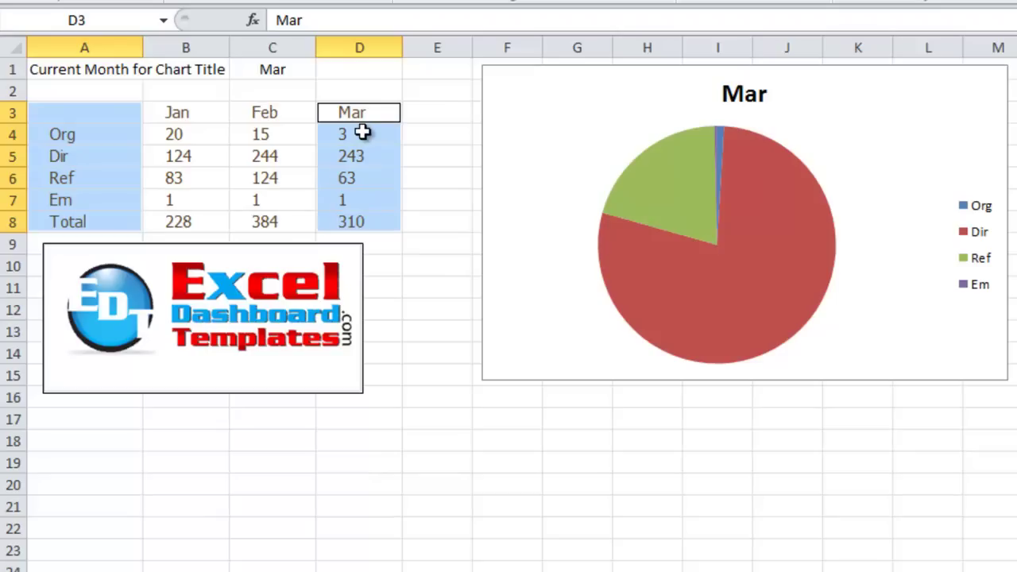
- Add an Apr column in E3 with the values 345, 654, 333 and 222 for Org, Dir, Ref and Em
click(416, 113)
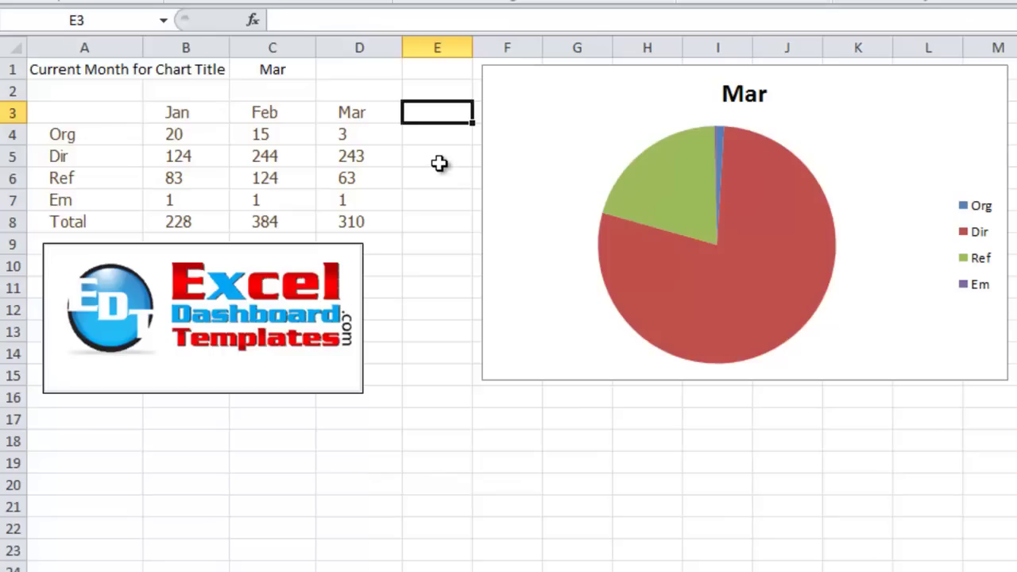
text(Apr)
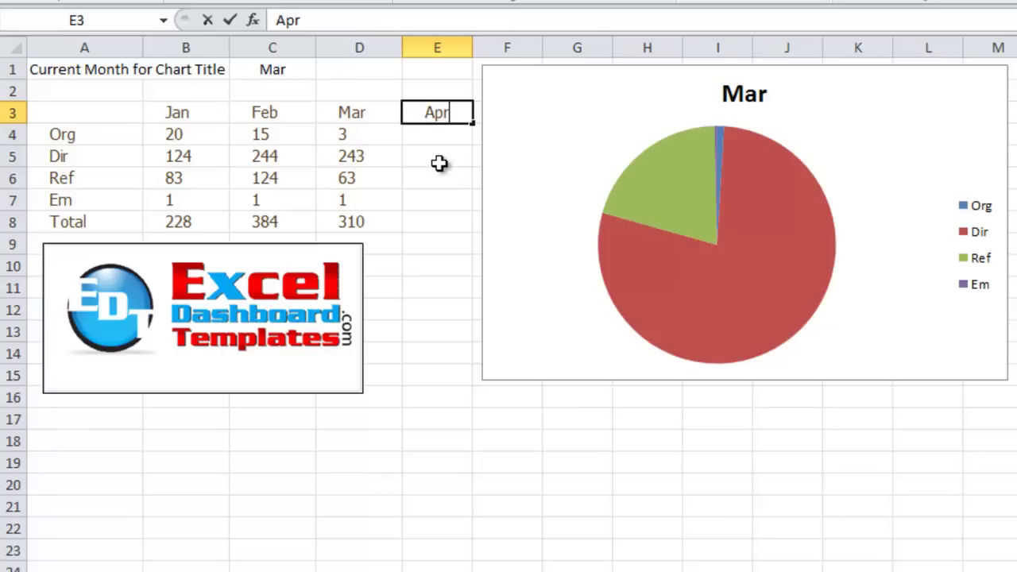
key(Return)
text(345)
key(Return)
text(654)
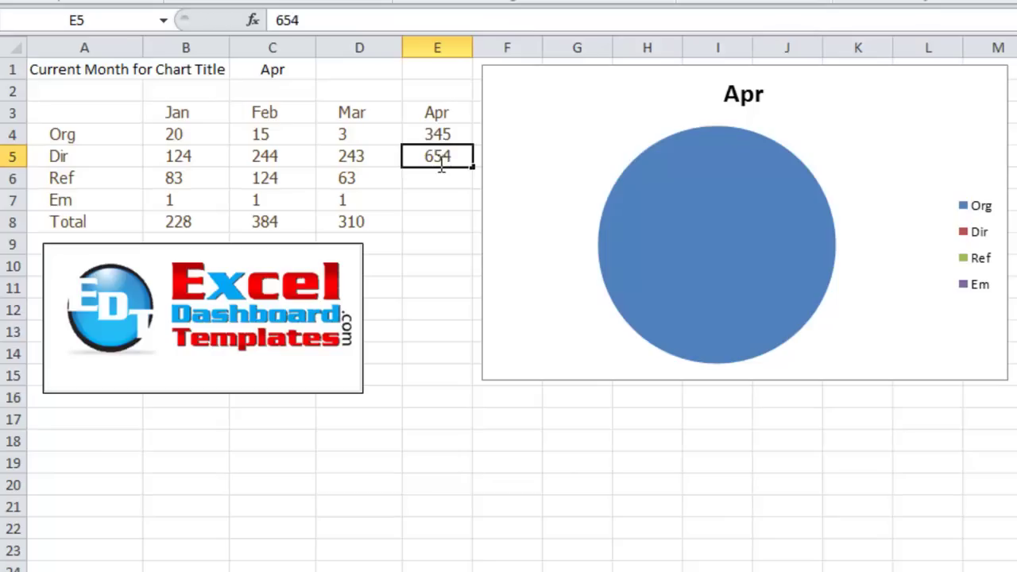
key(Return)
text(333)
key(Return)
text(222)
key(Return)
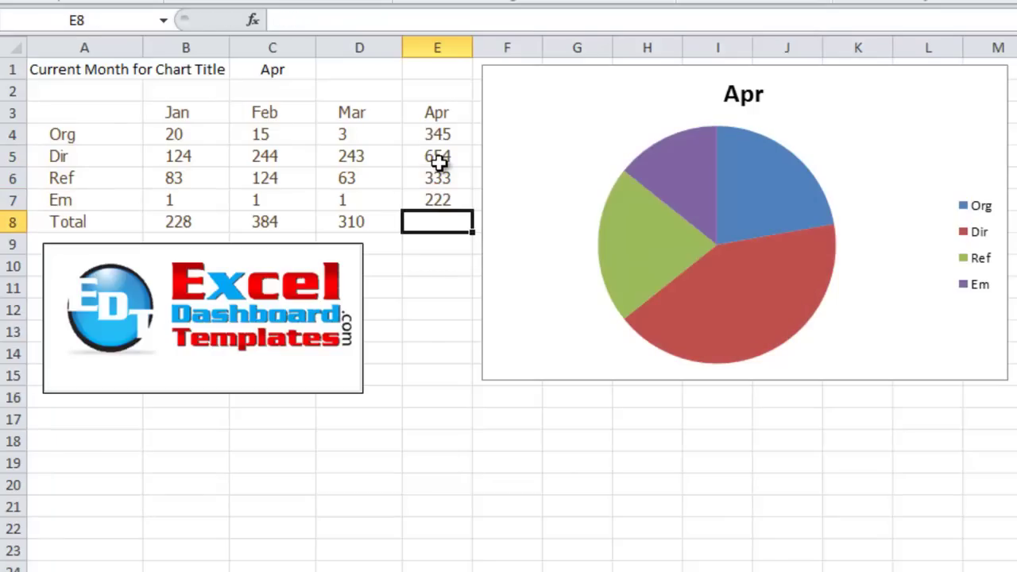
- Delete the pie chart from the worksheet
mouse_move(719, 319)
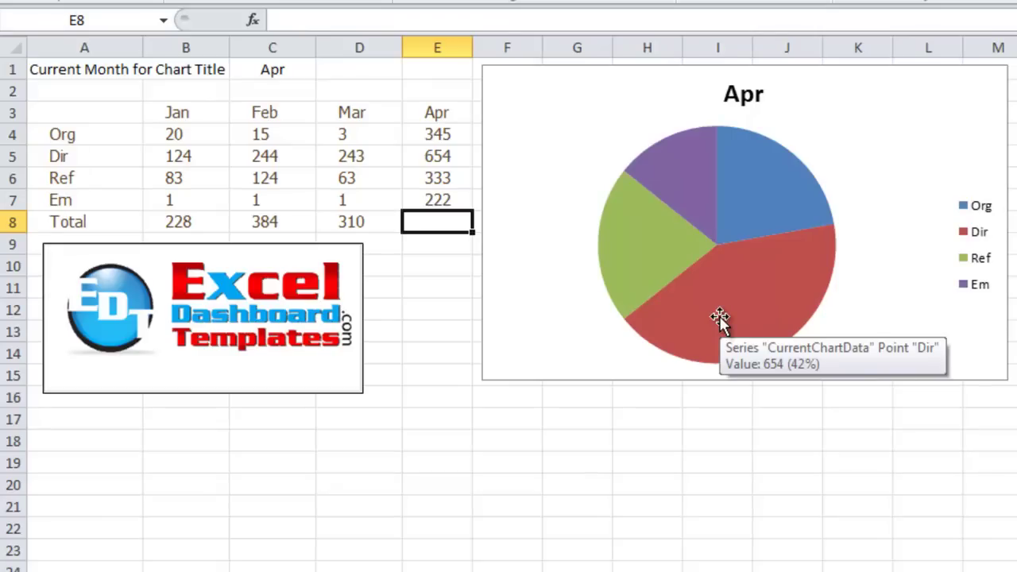
mouse_move(678, 241)
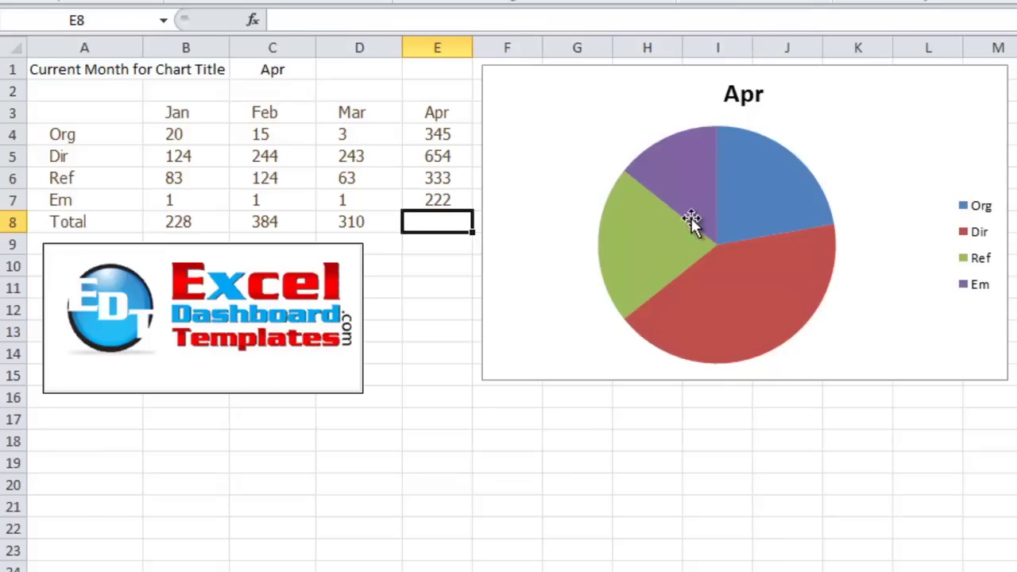
mouse_move(705, 213)
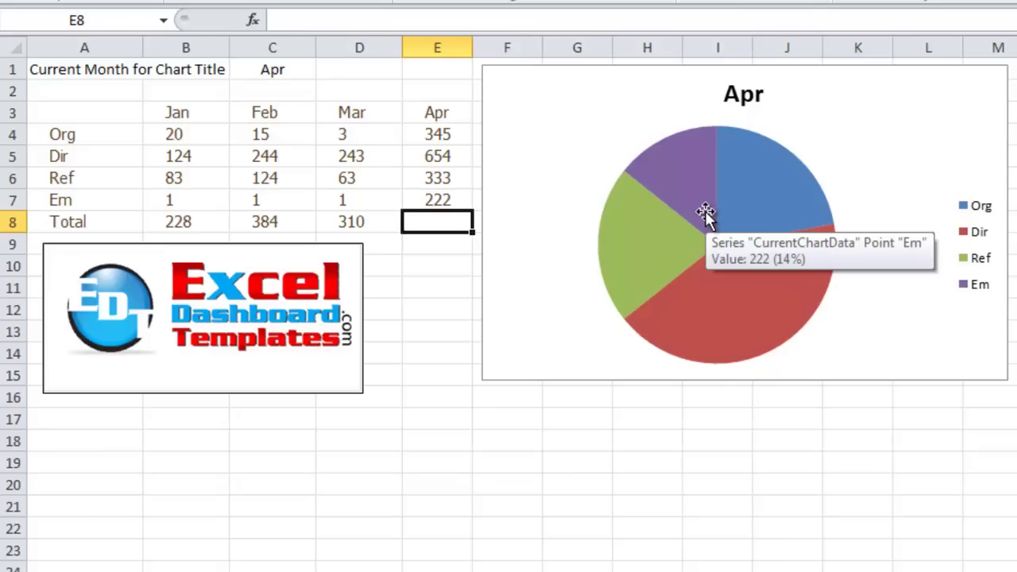
click(571, 129)
key(Delete)
- Clear the April data in E3:E7 and the chart title formula in C1
drag(436, 109, 437, 198)
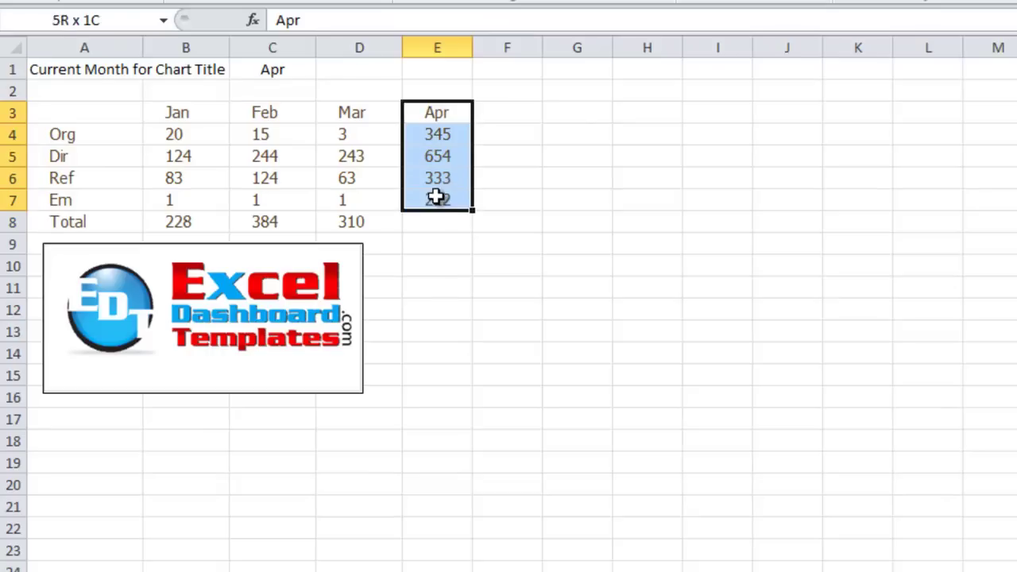
key(Delete)
click(284, 69)
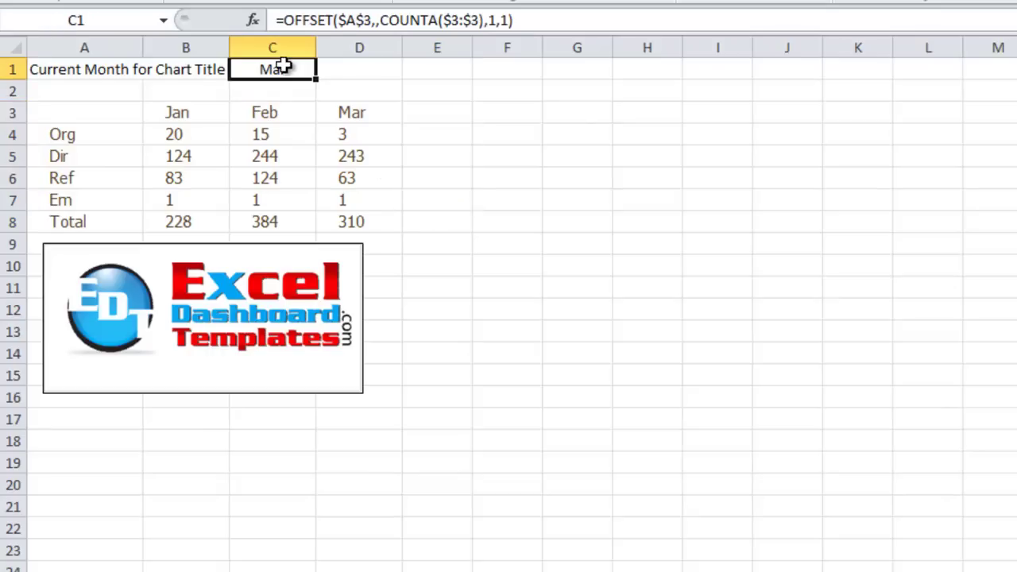
key(Delete)
click(416, 144)
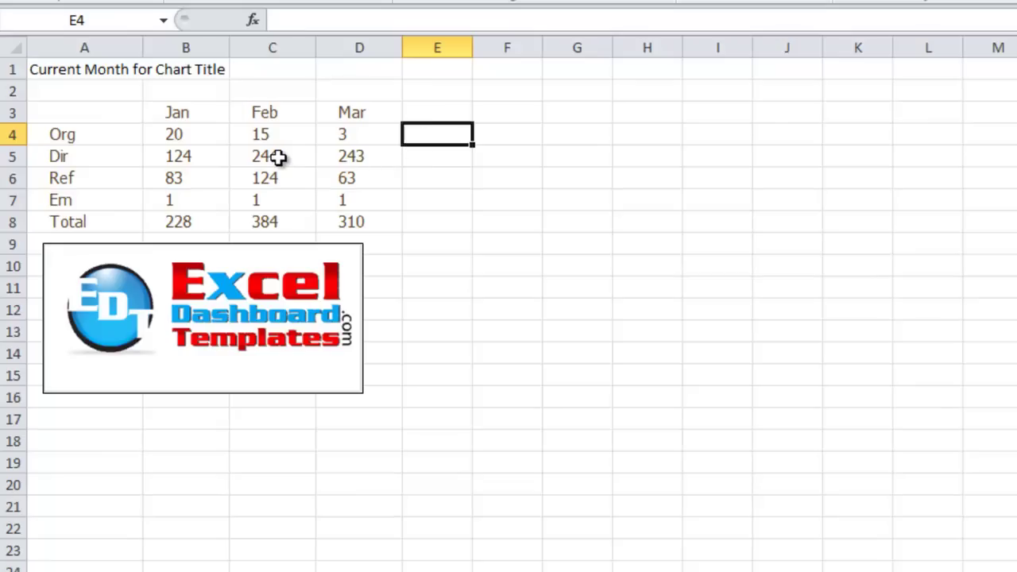
- Examine the category labels, the monthly values, the Total row and the formula behind the March total
click(89, 133)
click(91, 158)
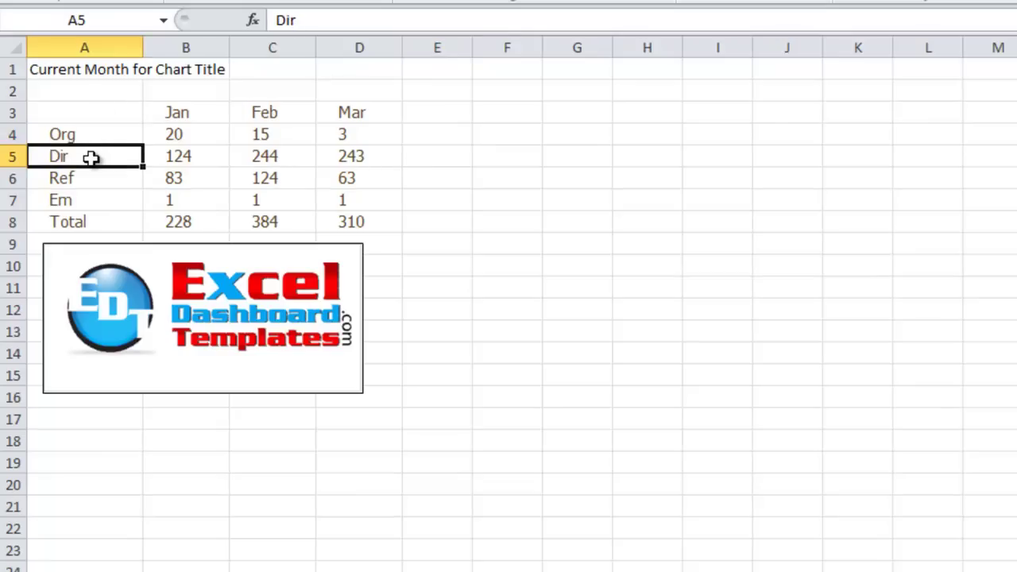
key(Down)
key(Down)
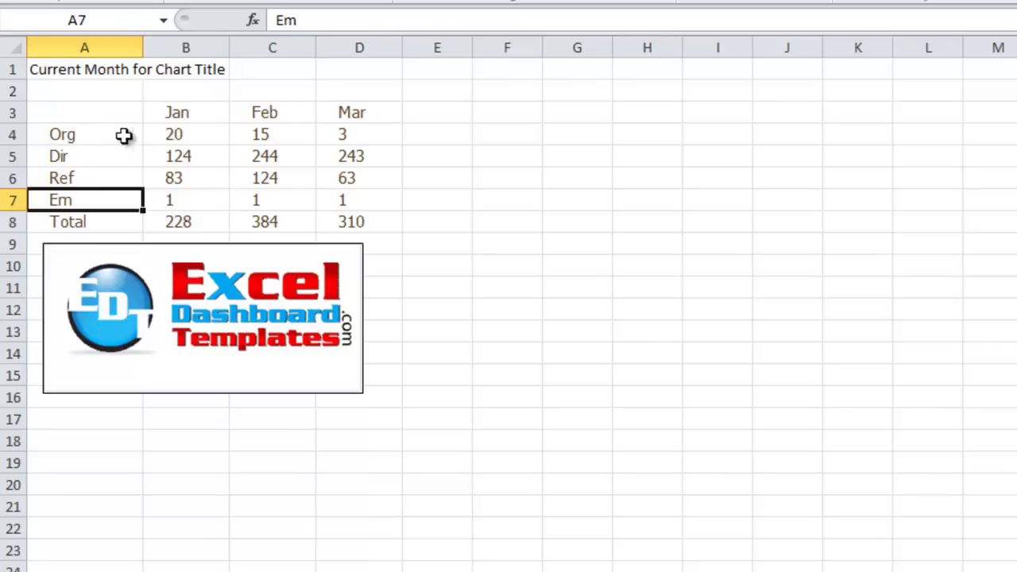
drag(114, 108, 340, 197)
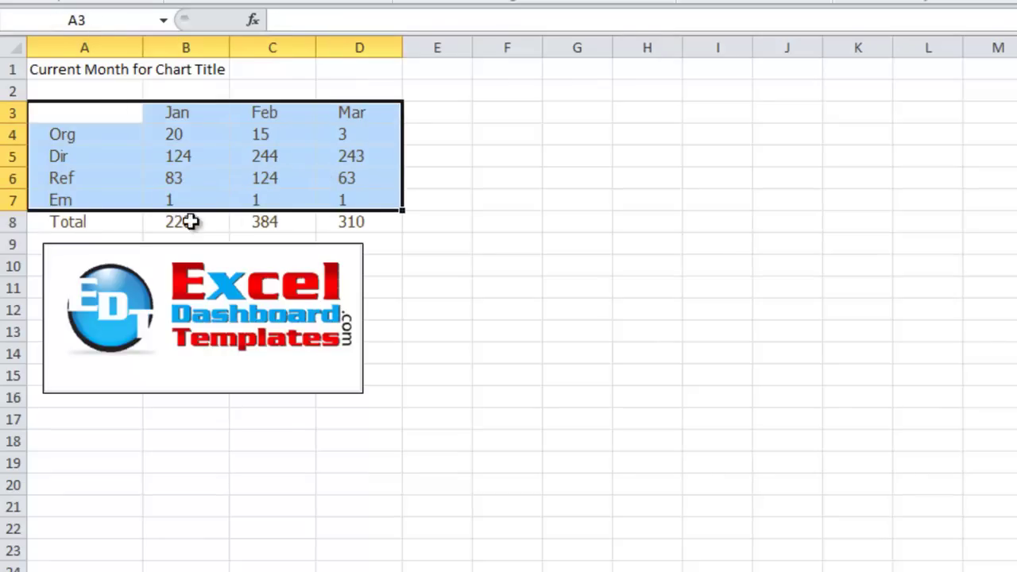
drag(87, 220, 374, 215)
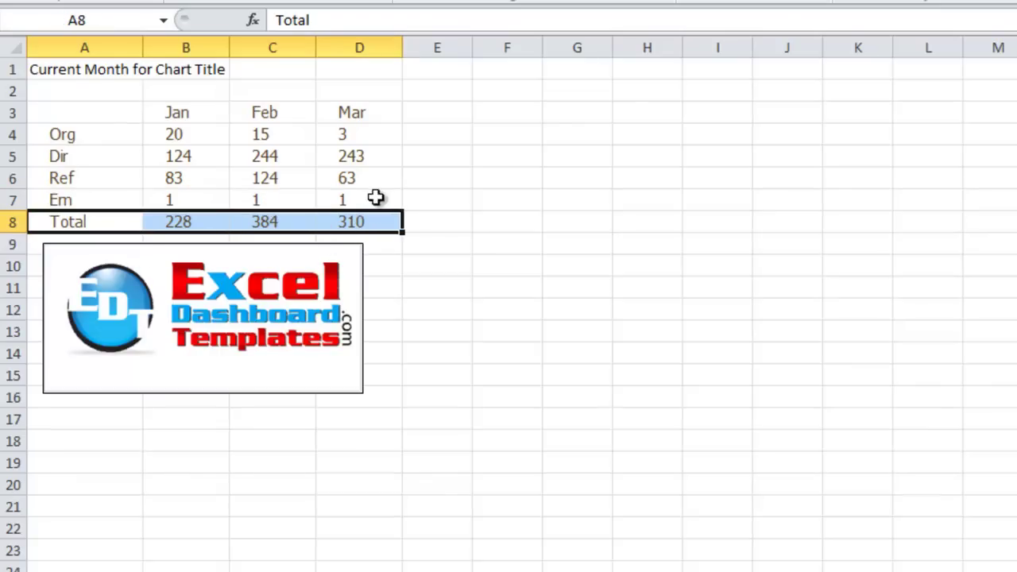
drag(366, 137, 352, 204)
click(366, 222)
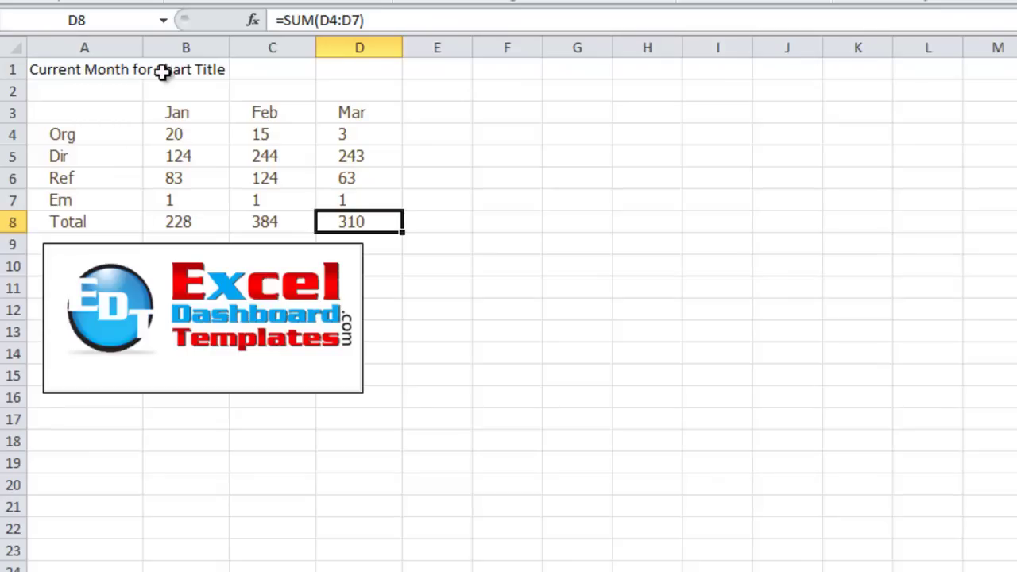
- Begin an OFFSET formula in C1 with the absolute reference $A$3 and an empty rows argument
click(247, 70)
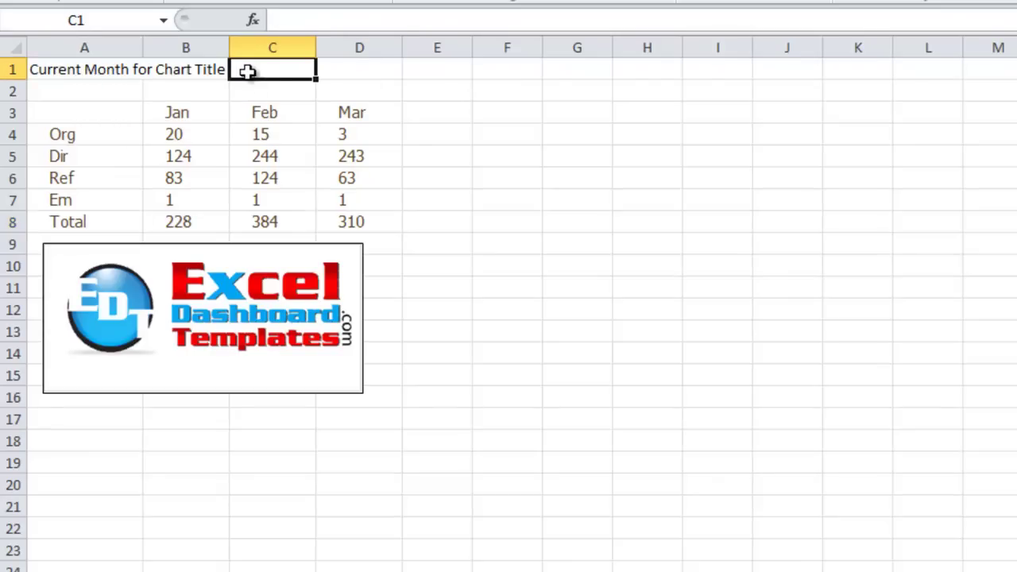
text(=)
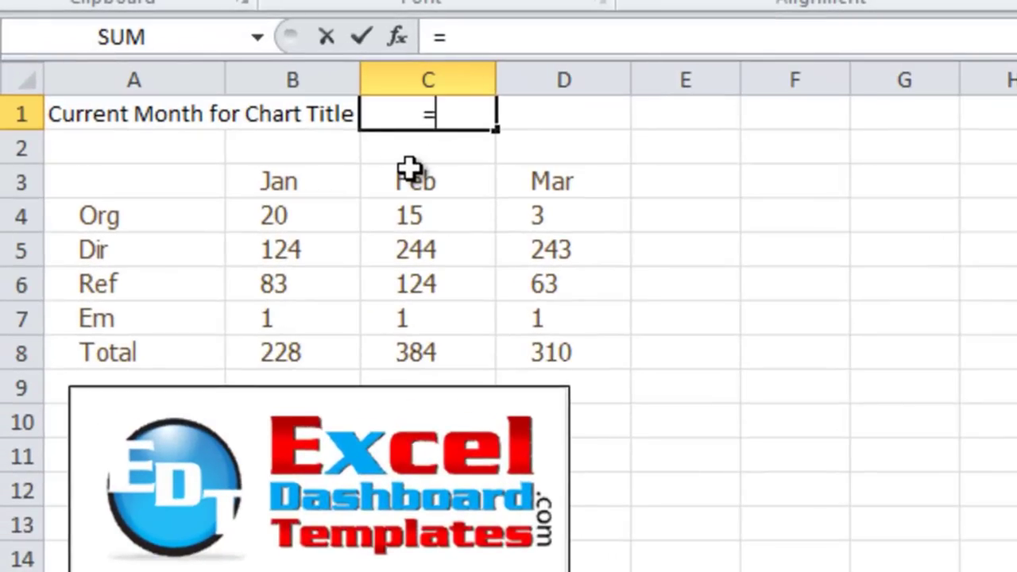
text(offset)
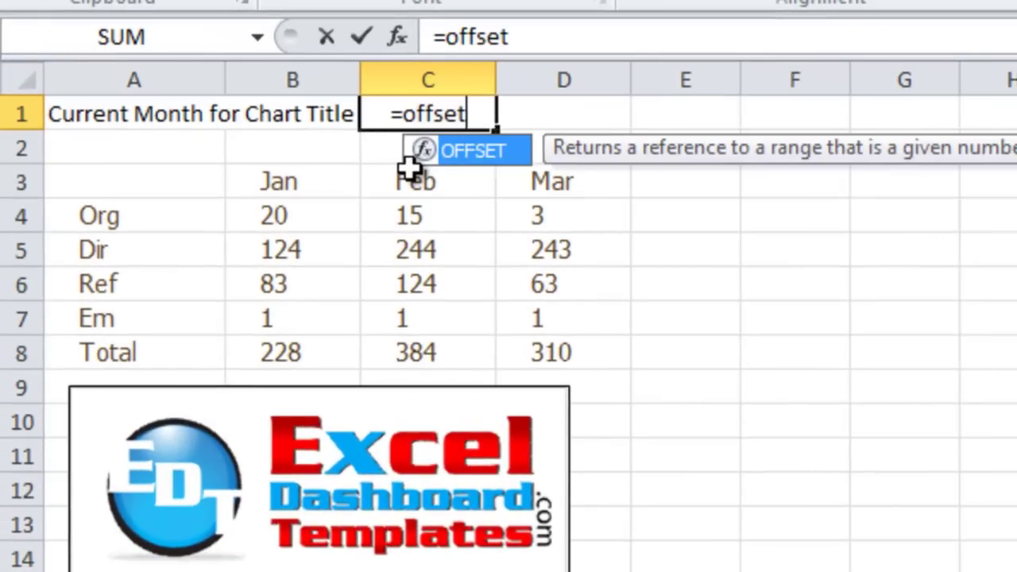
key(Tab)
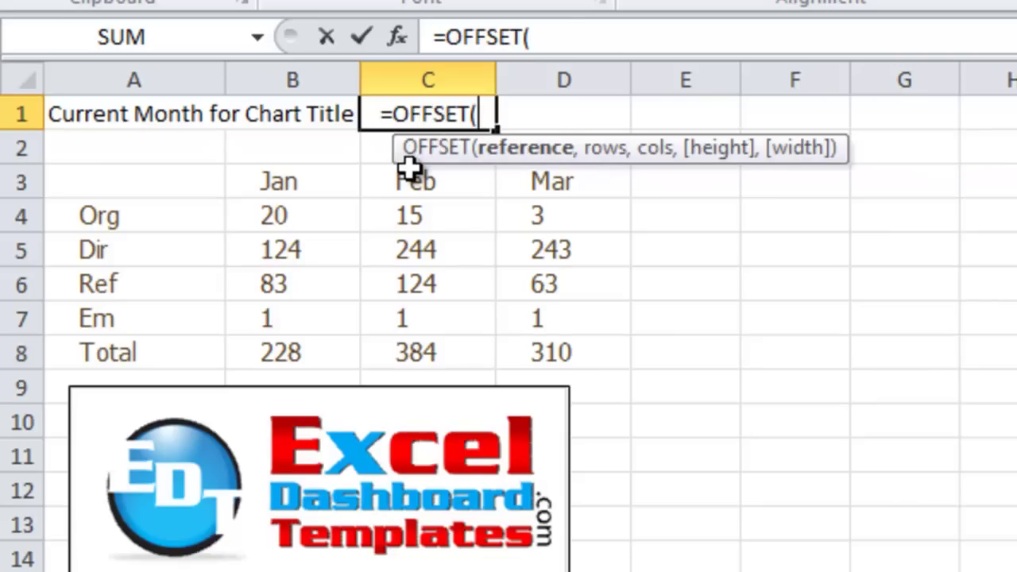
click(131, 182)
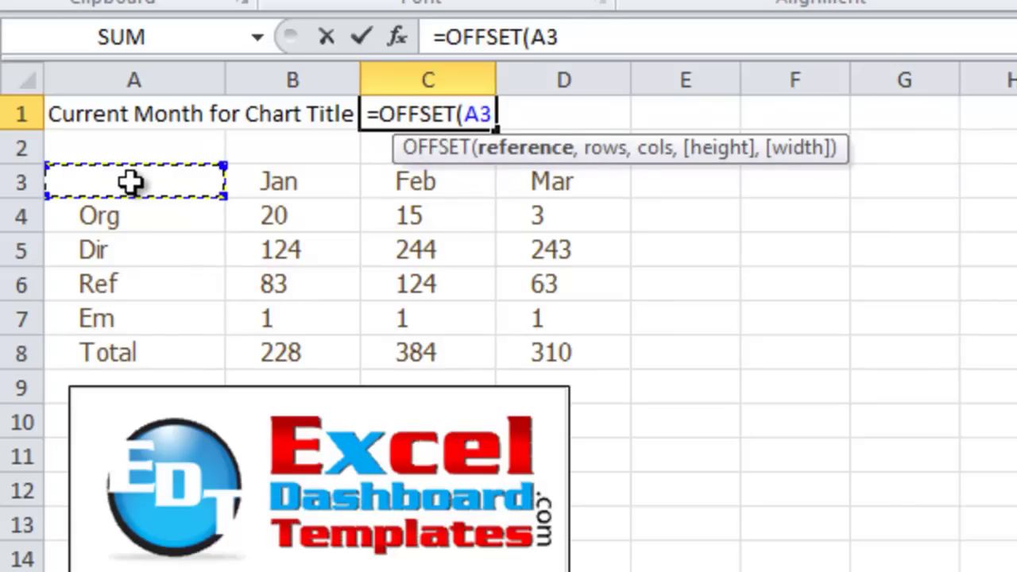
key(F4)
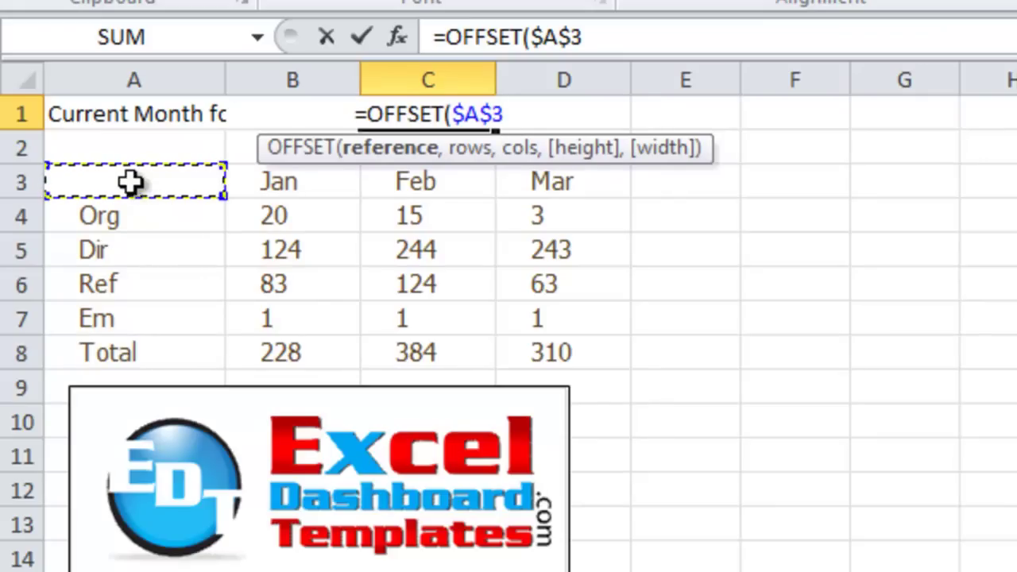
text(,)
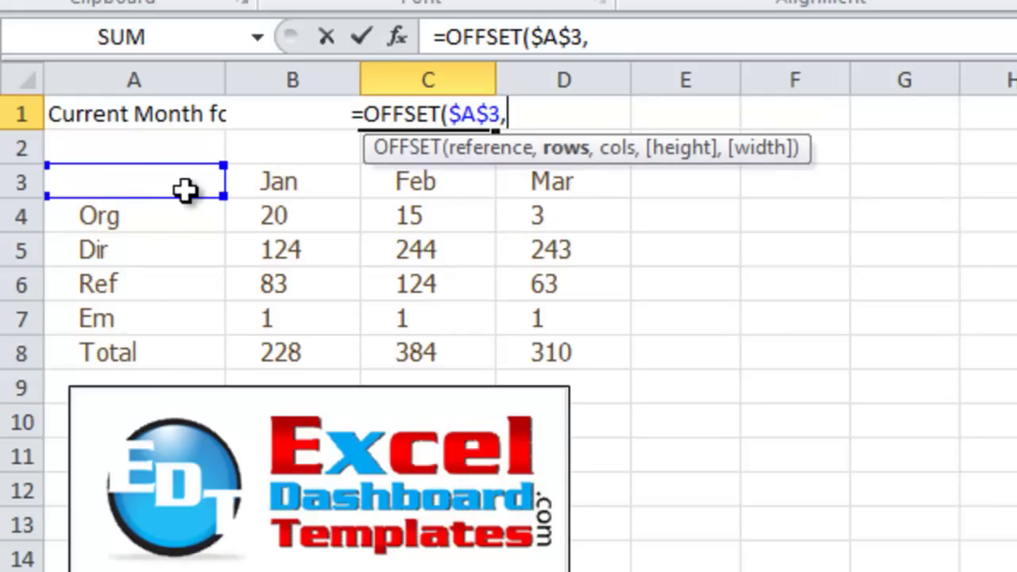
text(,)
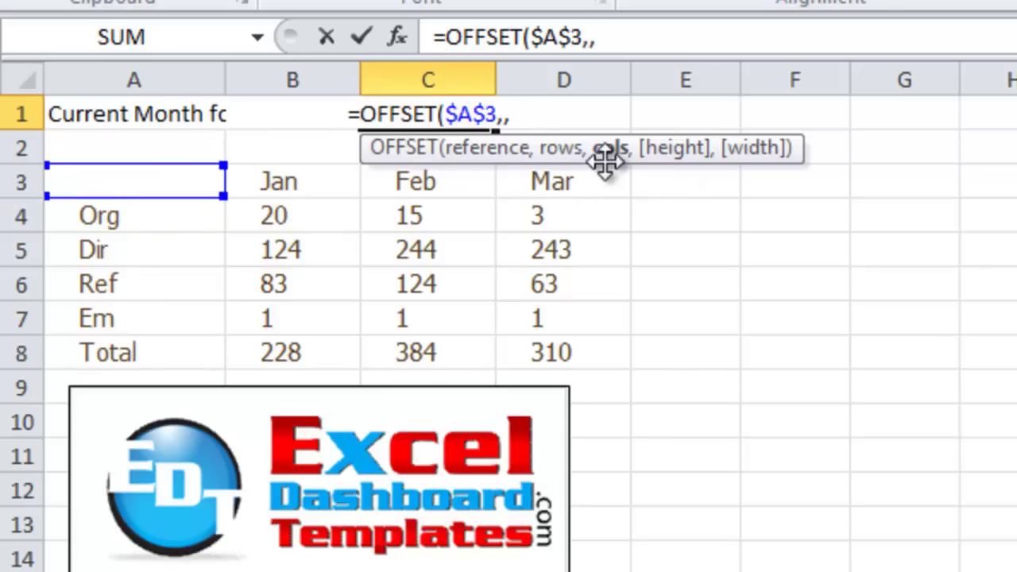
- Supply COUNTA($3:$3) as the columns argument of the OFFSET formula in C1
text(counta)
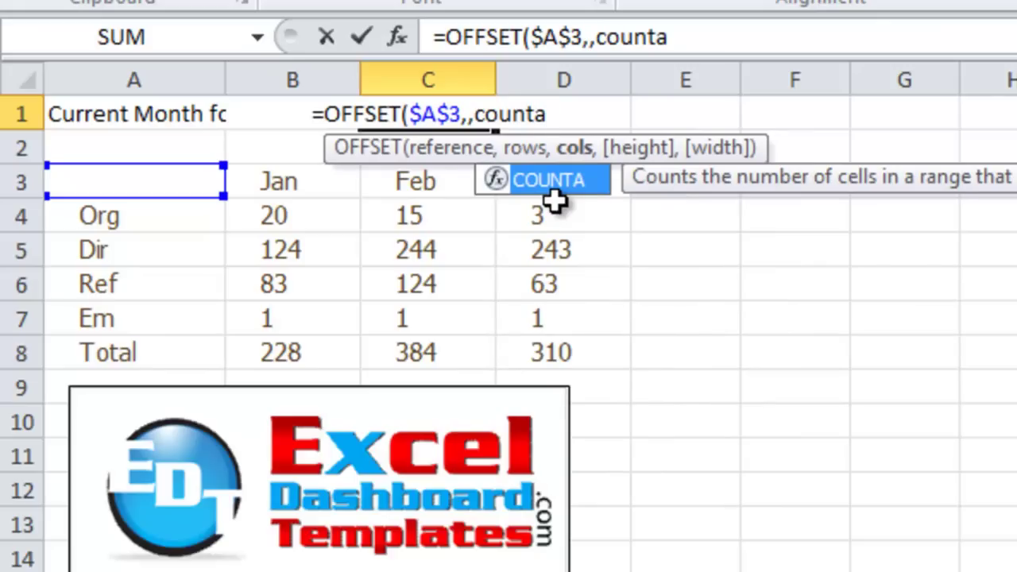
text(()
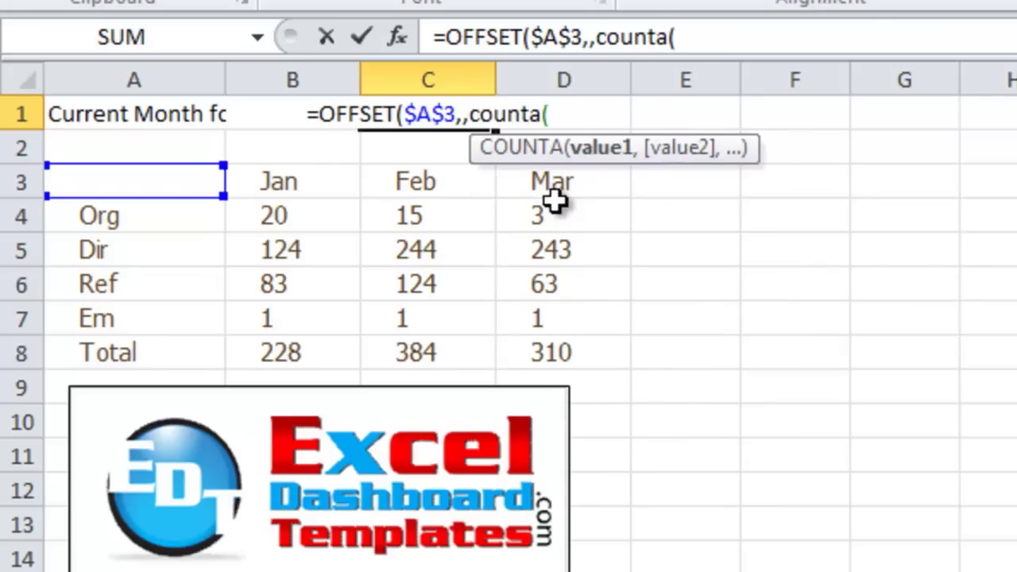
text(3:3)
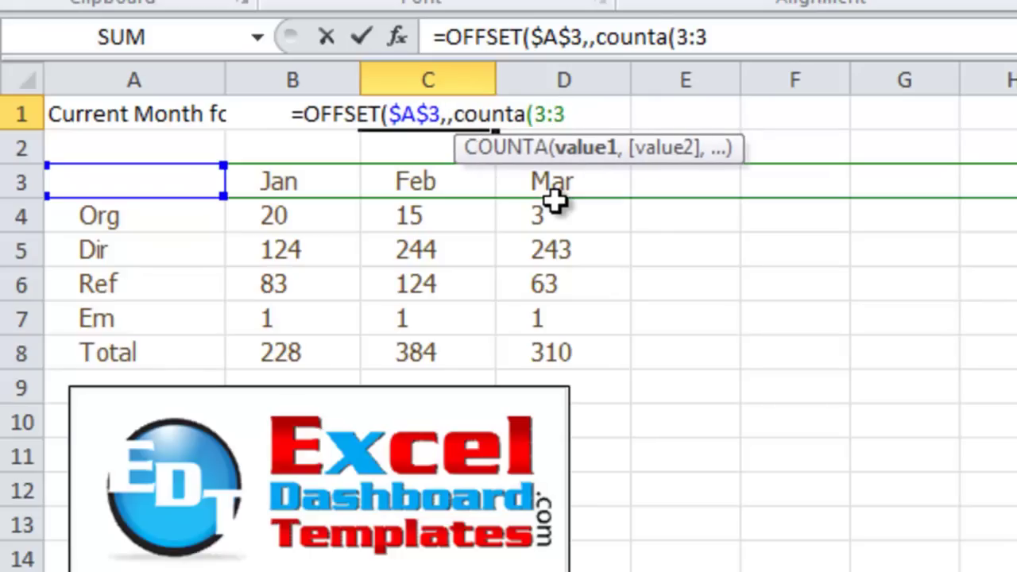
key(F4)
text())
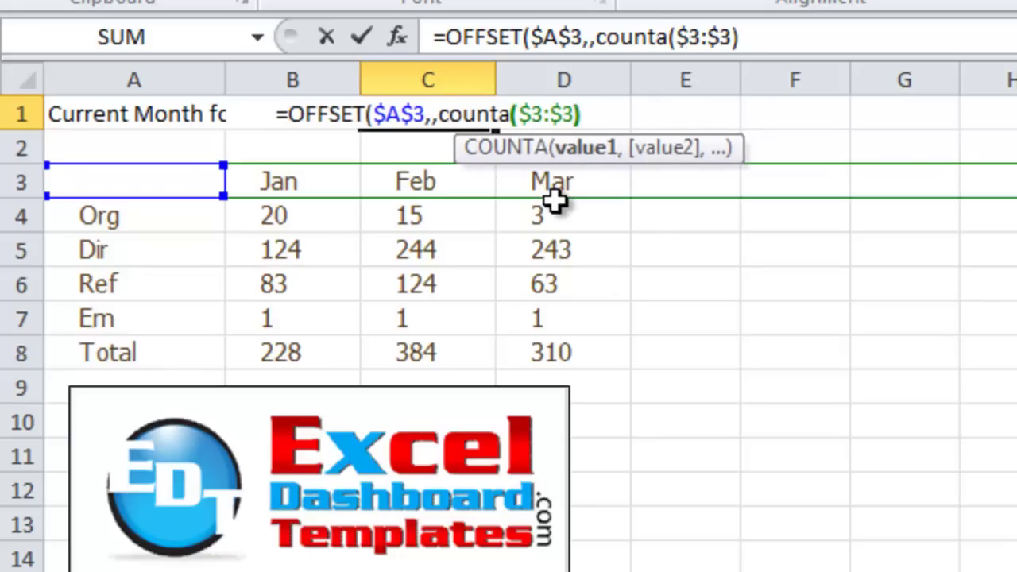
- Complete the OFFSET formula in C1 with a height of 1 and a width of 1, and enter it
text(,)
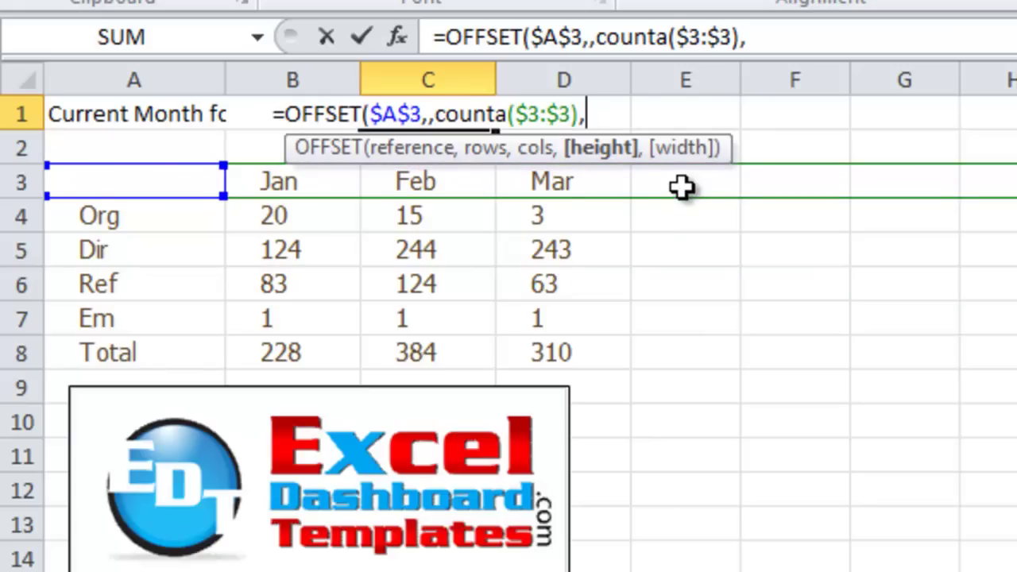
text(1)
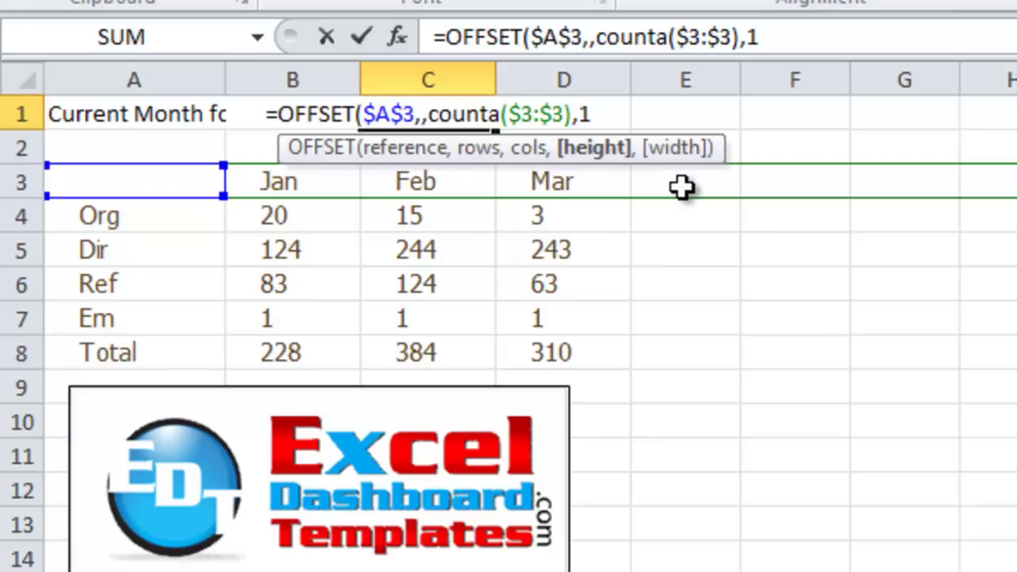
text(,)
text(1))
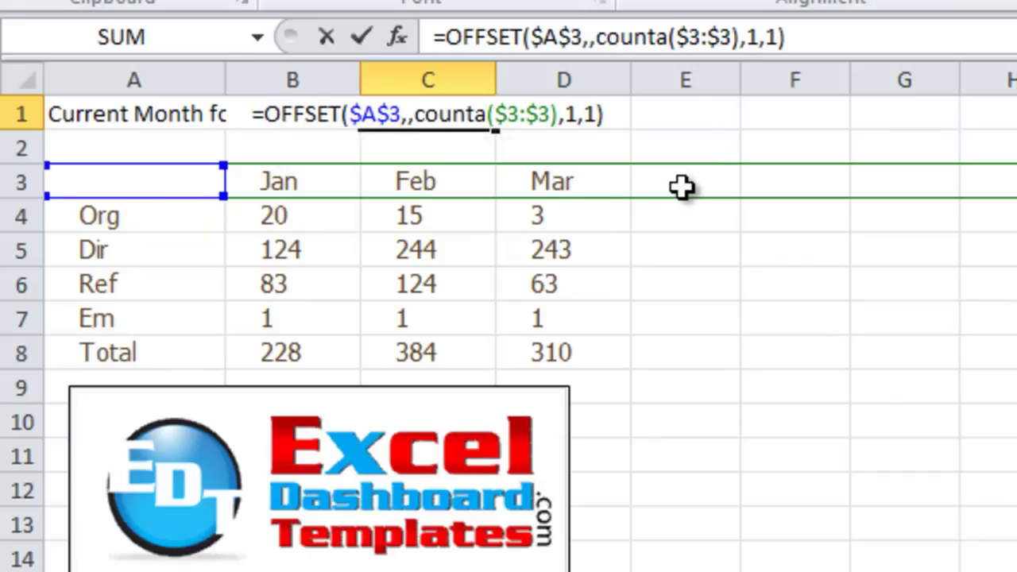
key(Return)
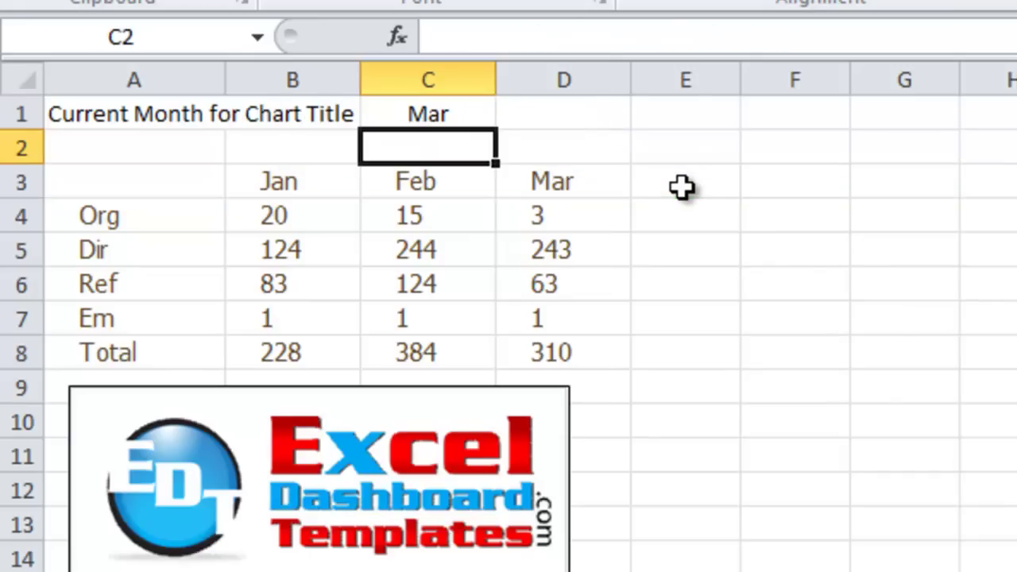
key(Up)
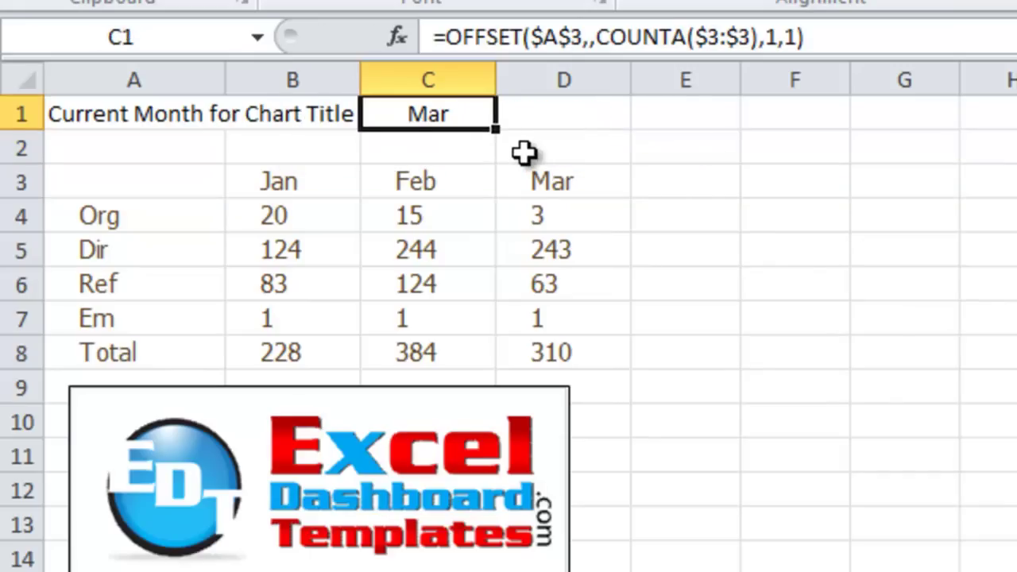
- Add the month header Apr in E3 and check the chart title formula in C1
key(Down)
key(Down)
key(Right)
key(Right)
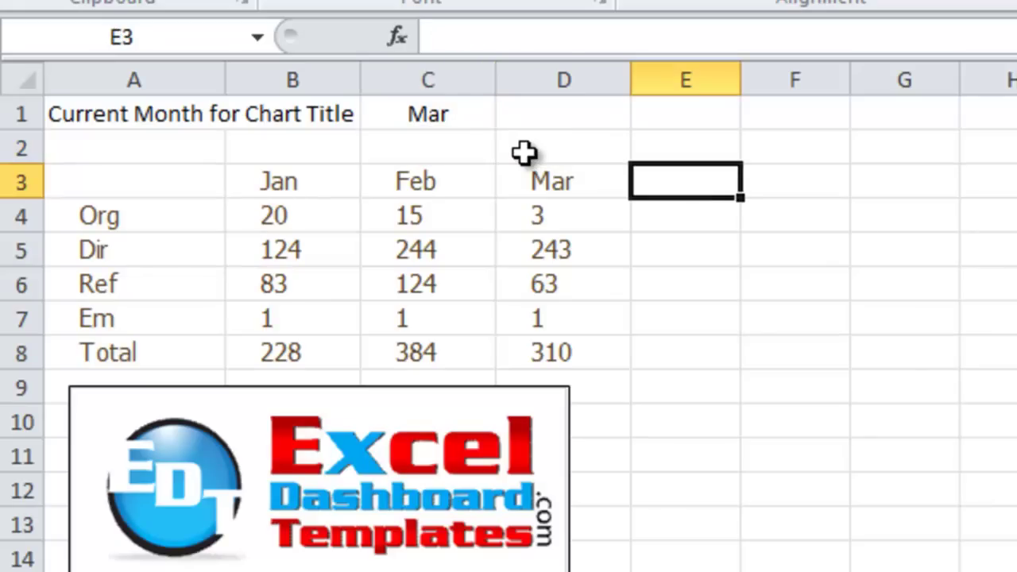
text(Apr)
key(Return)
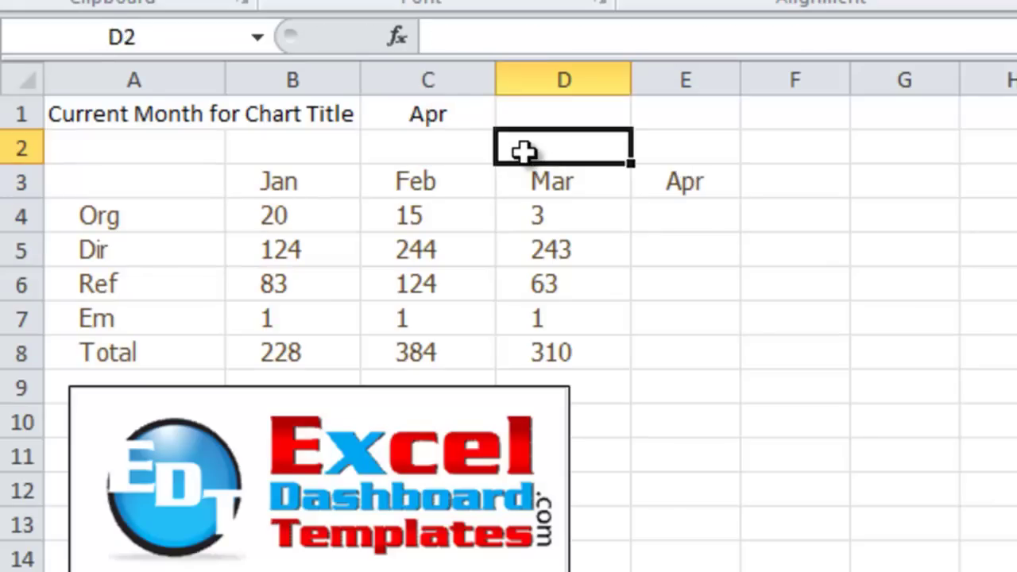
key(Up)
key(Up)
key(Up)
key(Left)
key(Left)
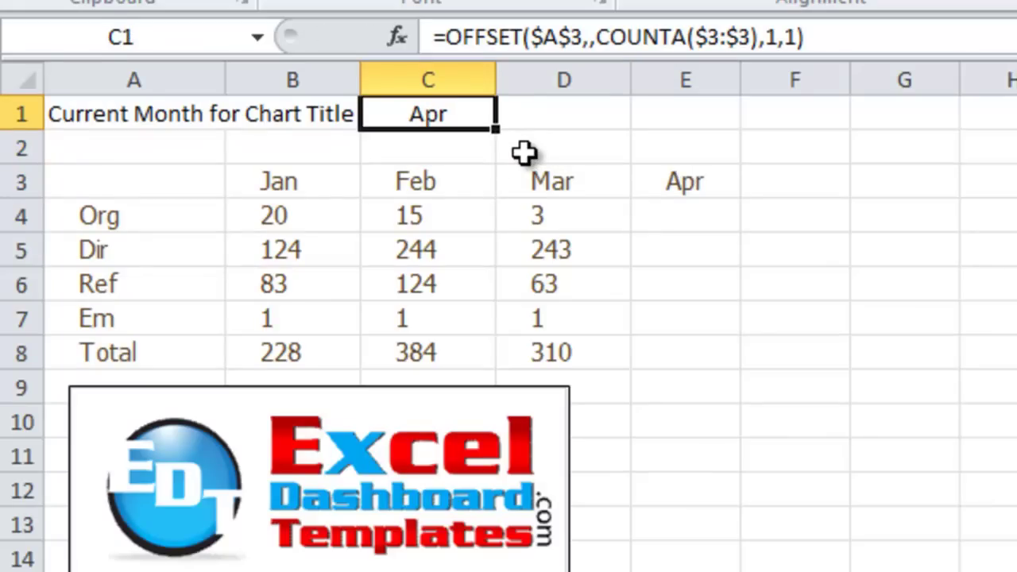
- Add the month header May in F3 and recheck the chart title cell C1
key(Down)
key(Right)
key(Down)
key(Right)
key(Right)
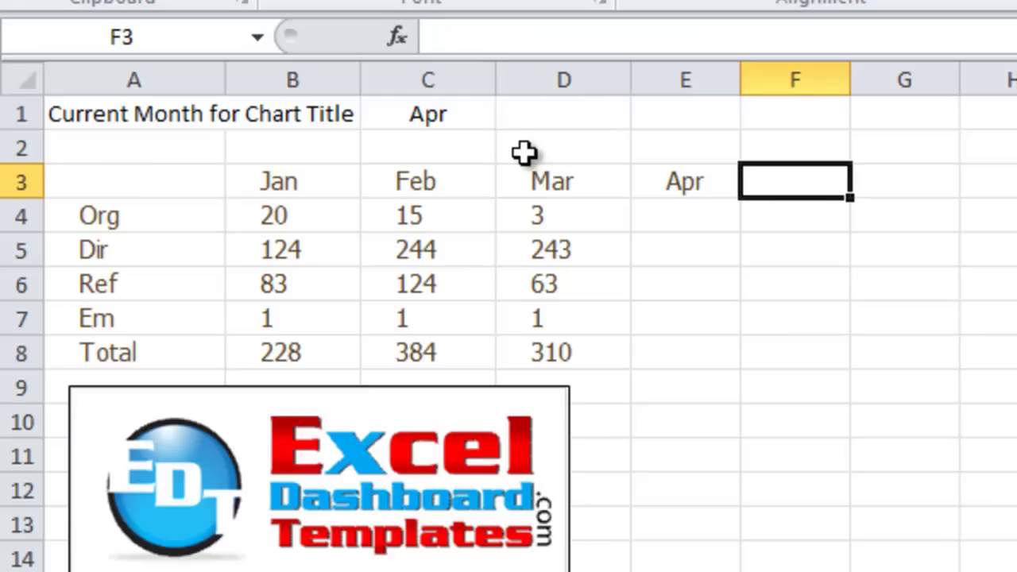
text(May)
key(Return)
key(Up)
key(Up)
key(Left)
key(Left)
key(Up)
key(Left)
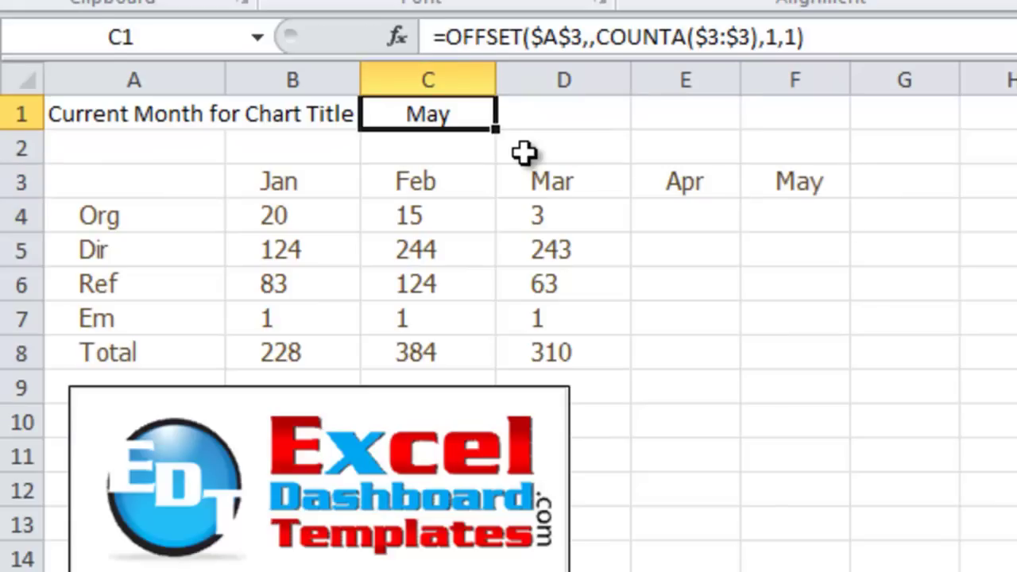
- Clear the test month headers Apr and May from E3:F3
key(Down)
key(Right)
key(Down)
key(Right)
key(shift+Right)
key(Delete)
key(Left)
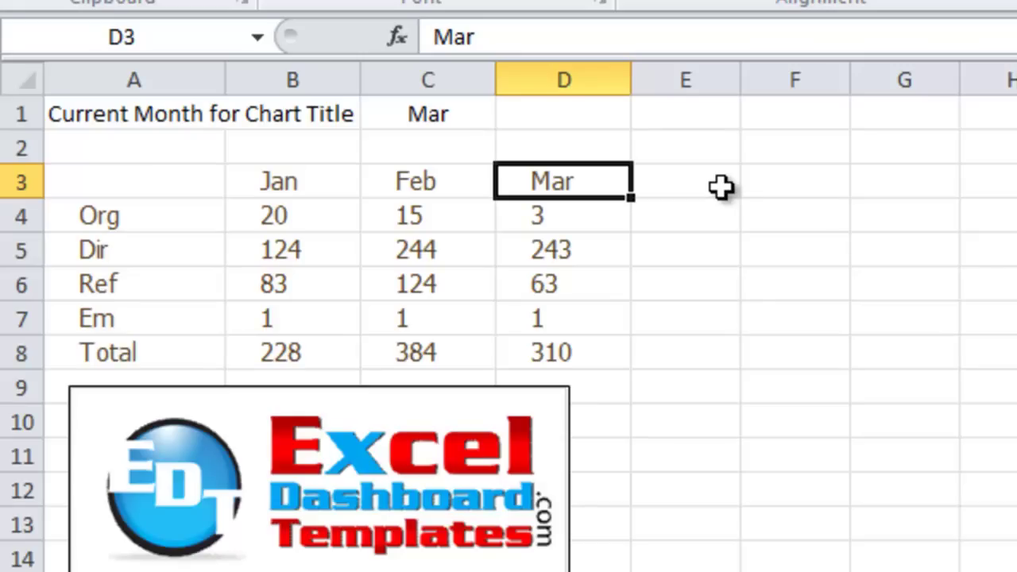
- Start a new workbook-scoped defined name called CurrentData2
drag(721, 188, 699, 347)
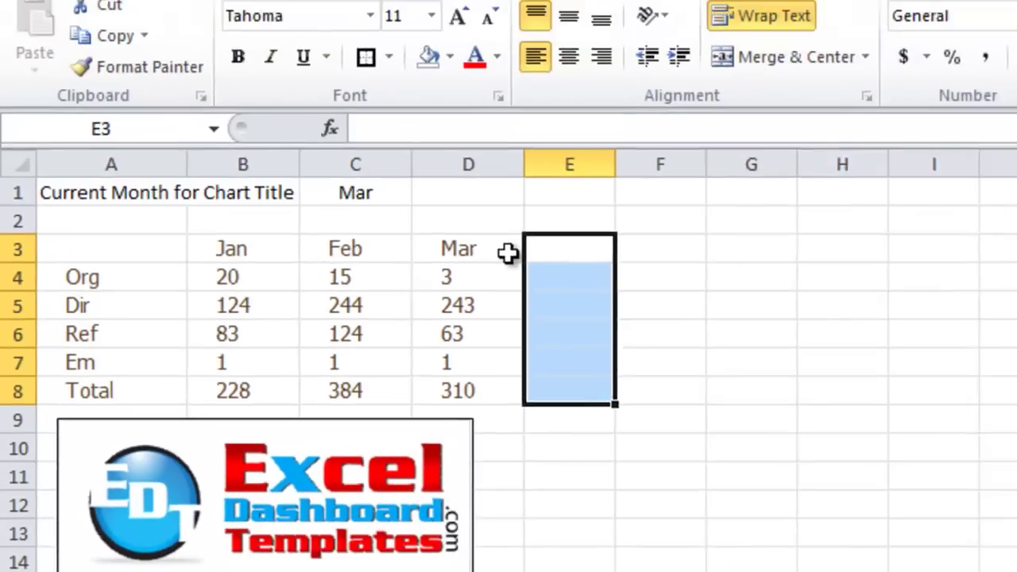
key(alt+m)
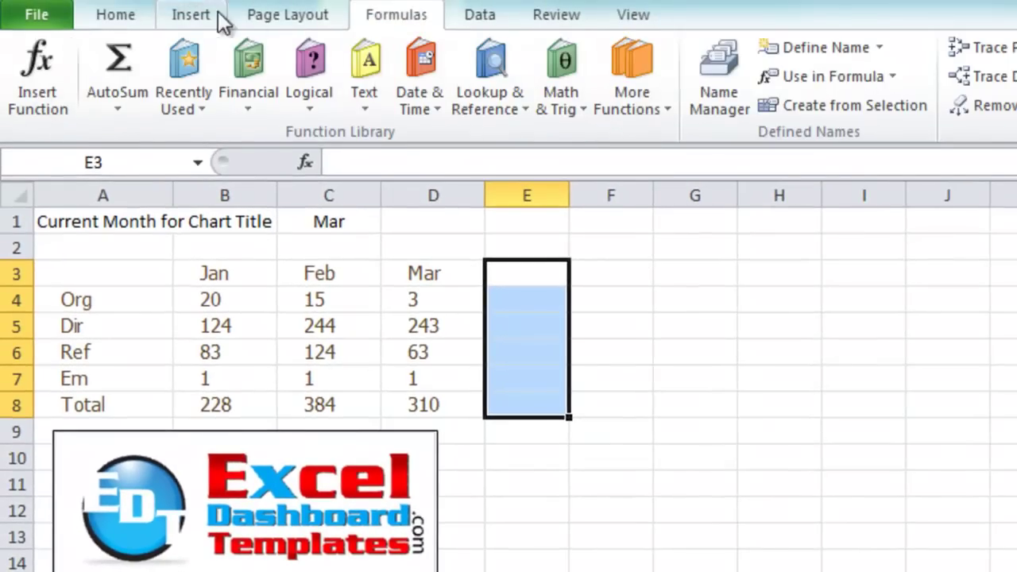
click(129, 19)
click(377, 24)
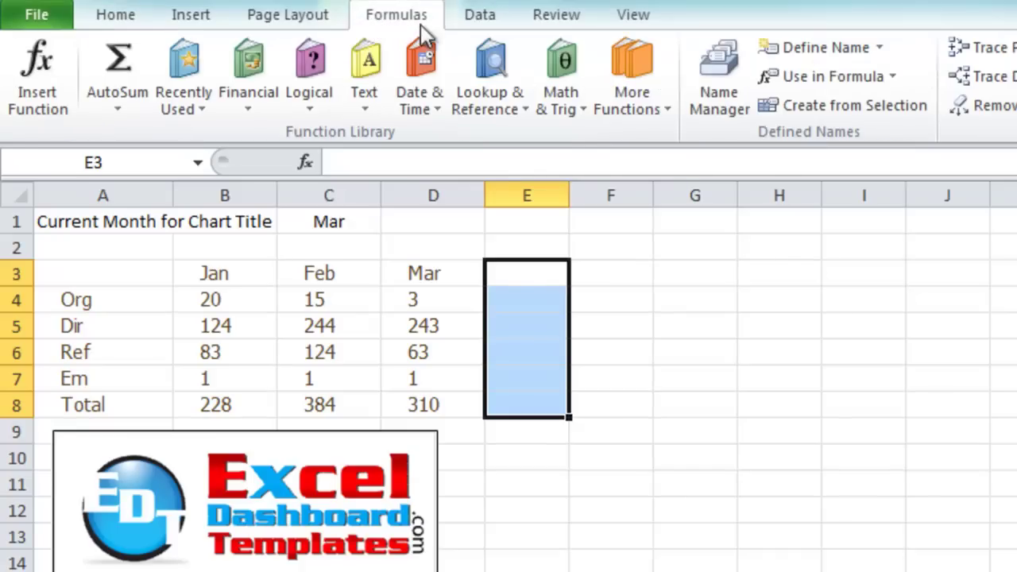
click(822, 49)
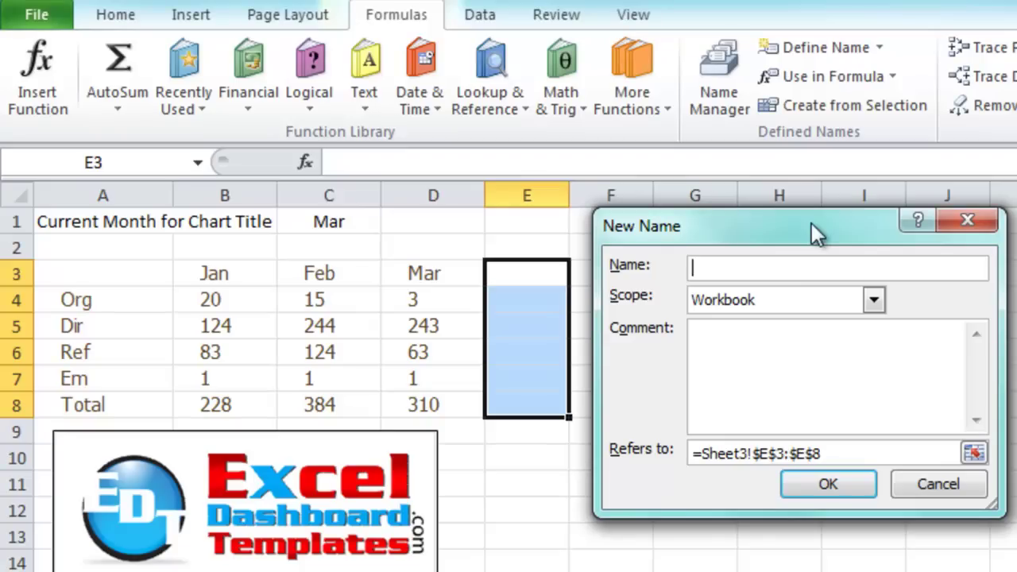
text(CurrentData2)
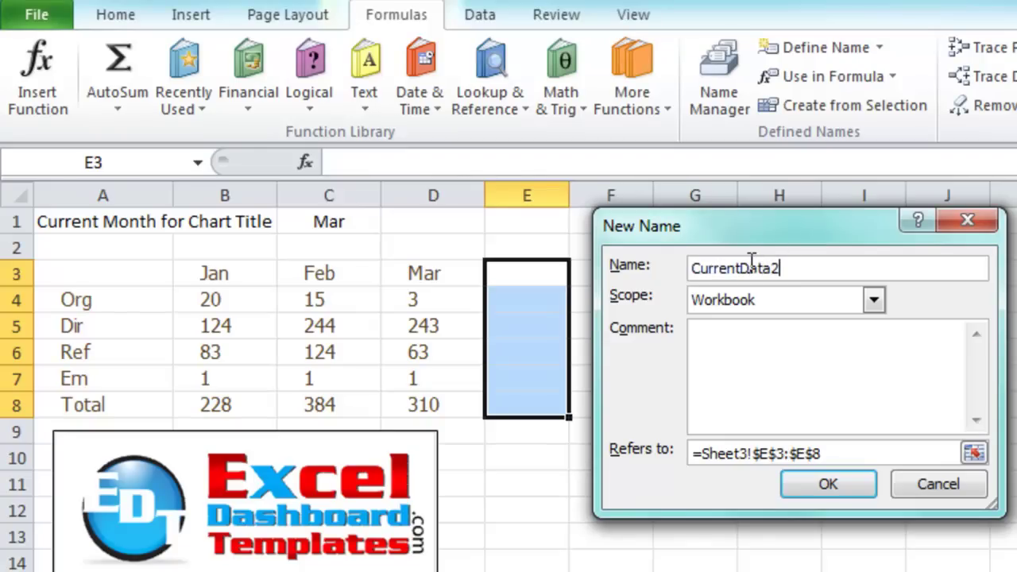
drag(783, 269, 680, 265)
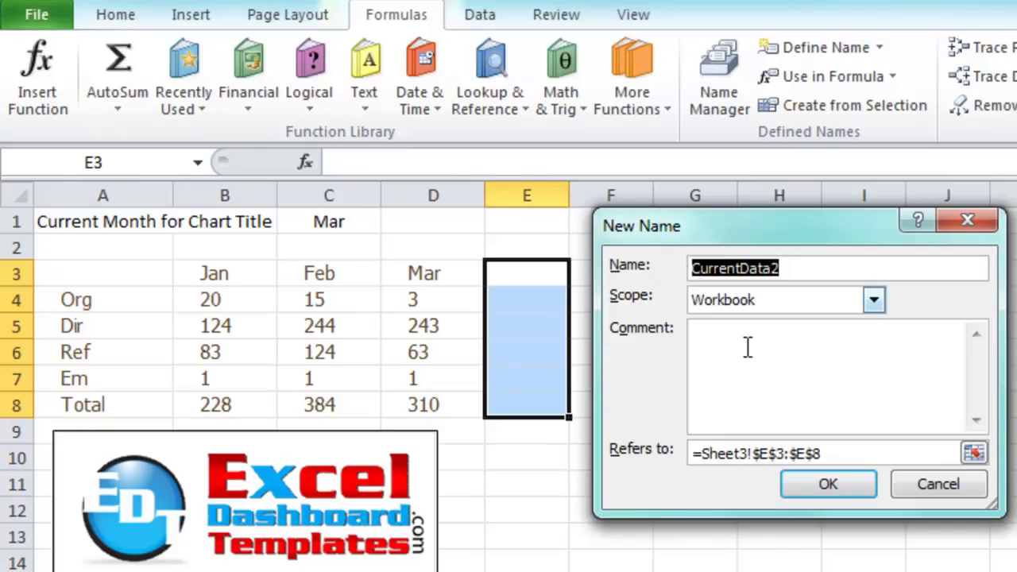
- Make CurrentData2 refer to =OFFSET(Sheet3!$A$4,,COUNT(Sheet3!$4:$4),4,1) and save the name
click(812, 453)
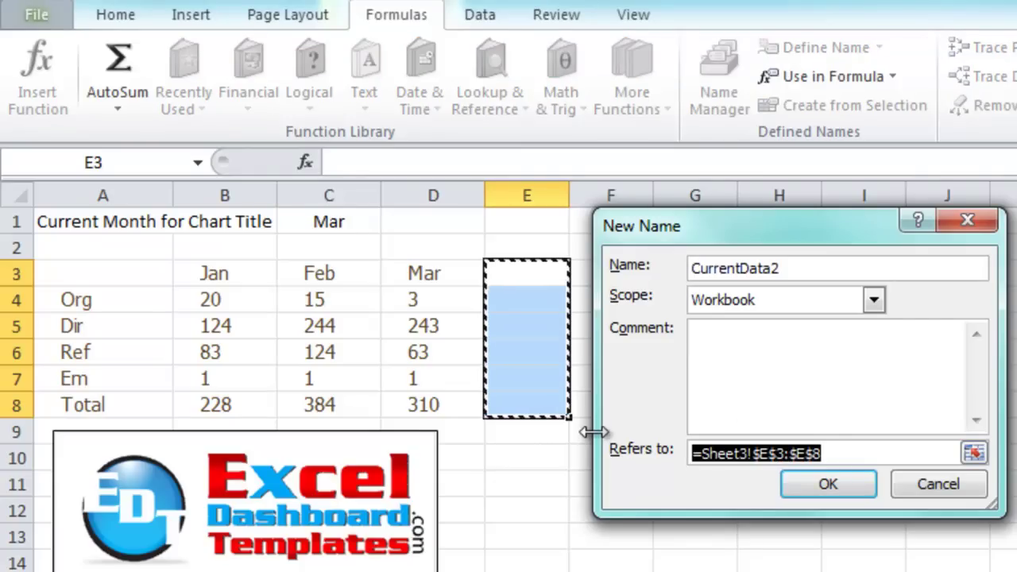
text(=offset()
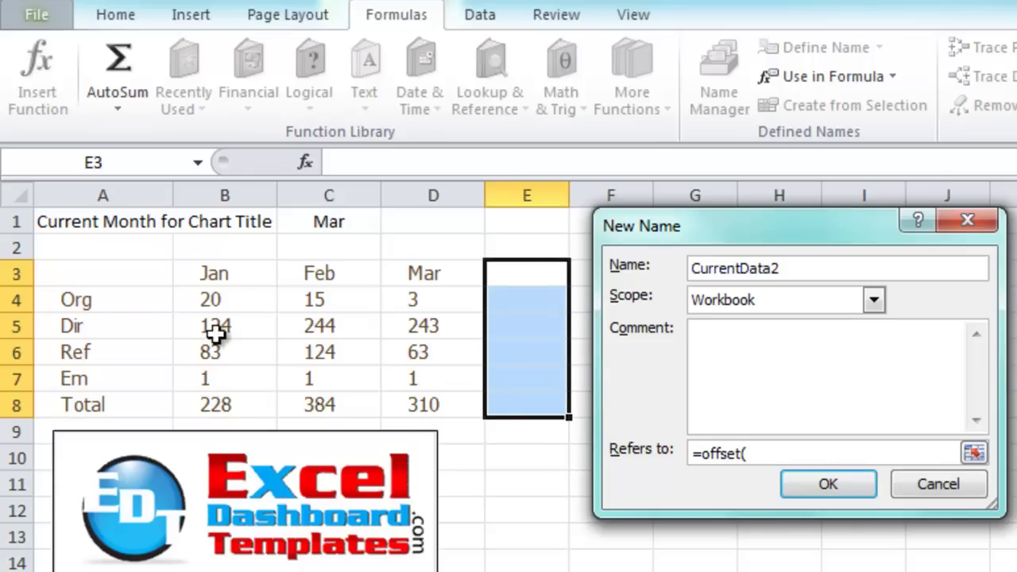
click(163, 304)
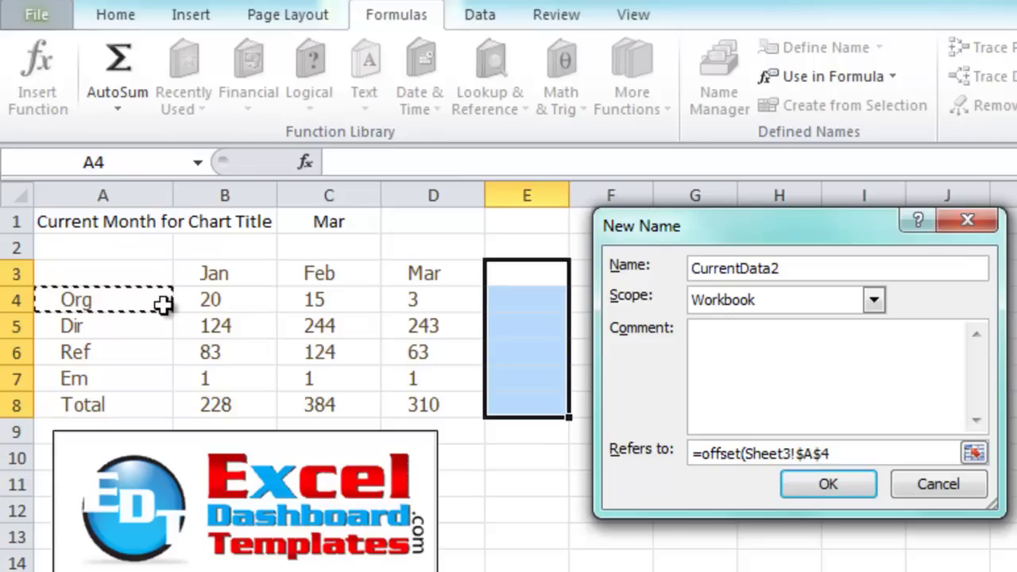
text(,,count()
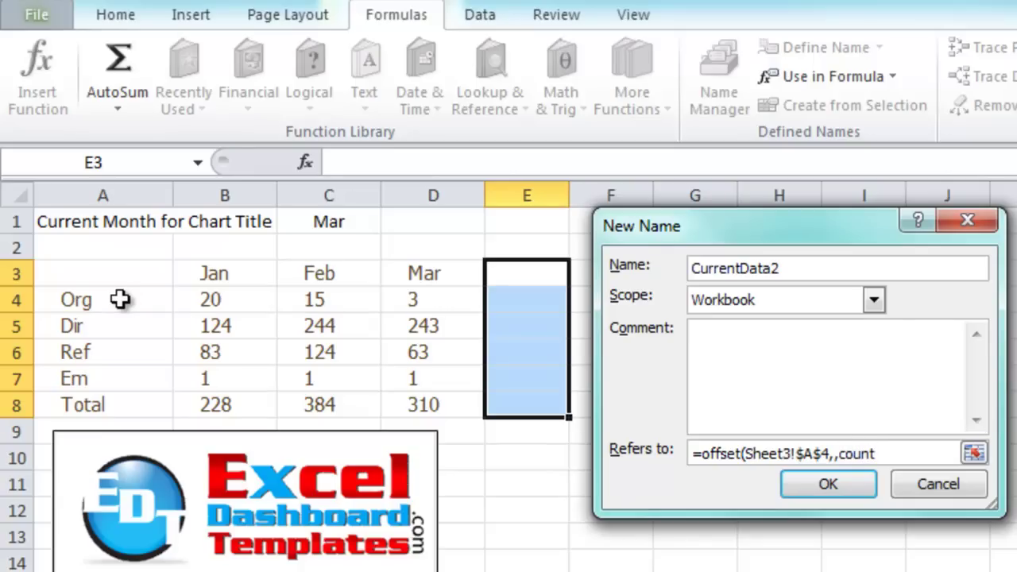
click(16, 300)
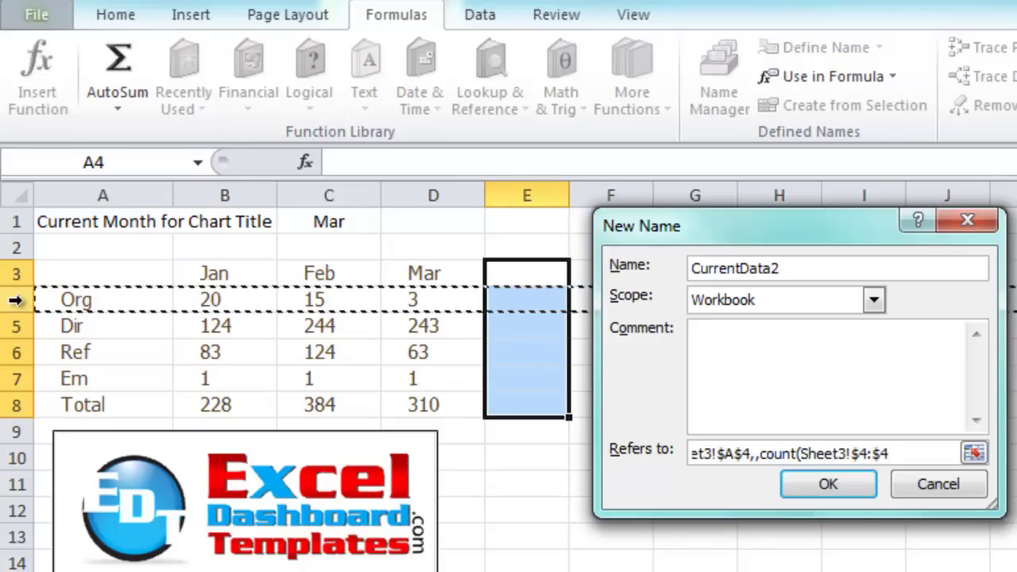
text(),4,1))
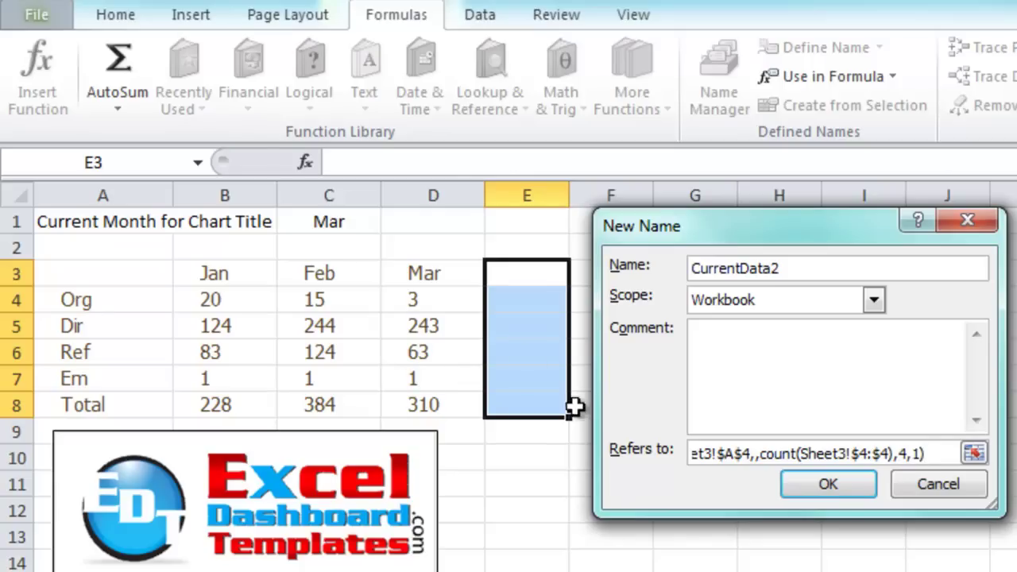
click(836, 482)
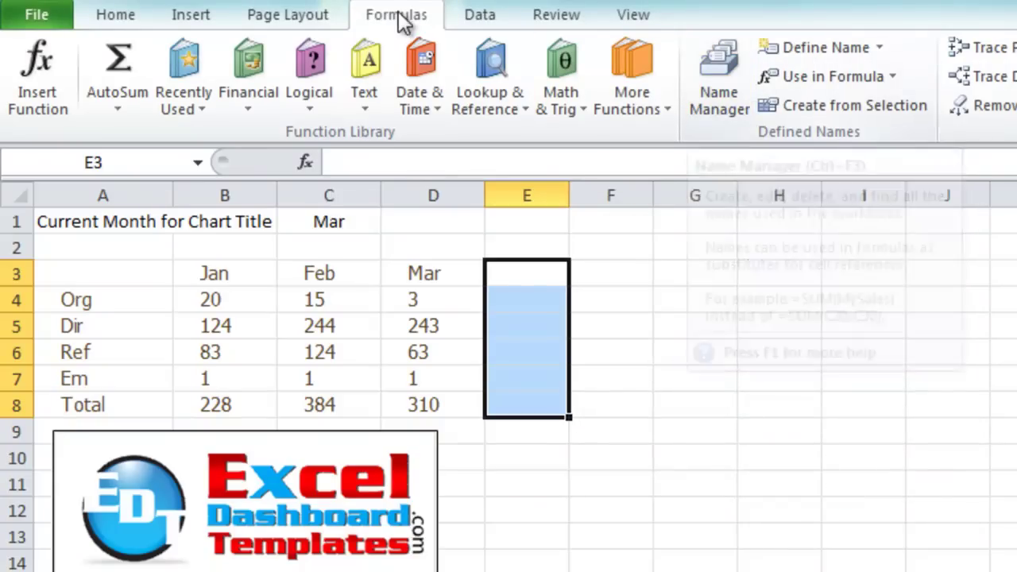
- Inspect the definition of CurrentData2 in the Name Manager and leave it without saving changes
click(705, 63)
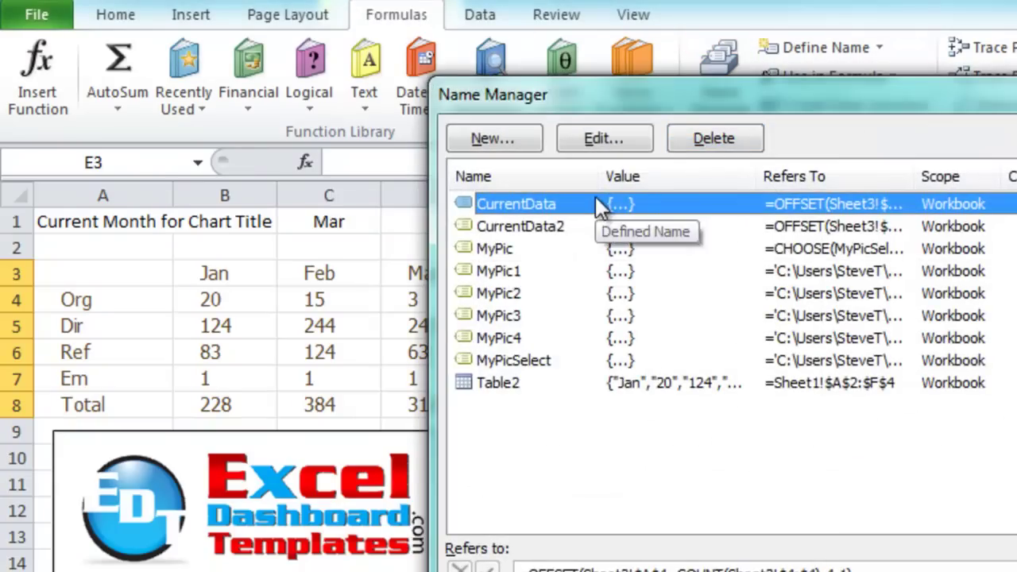
click(602, 227)
click(627, 146)
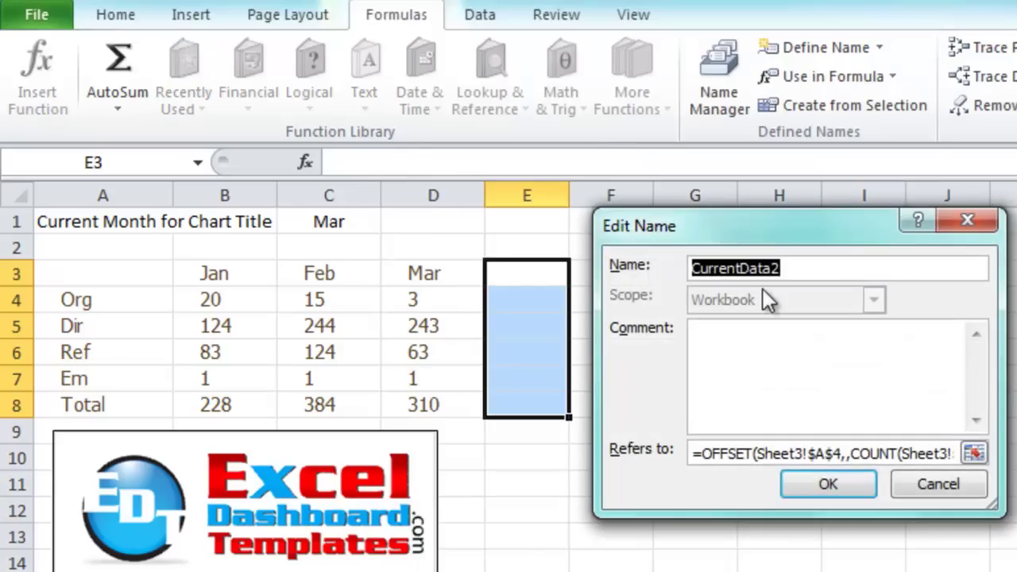
click(752, 453)
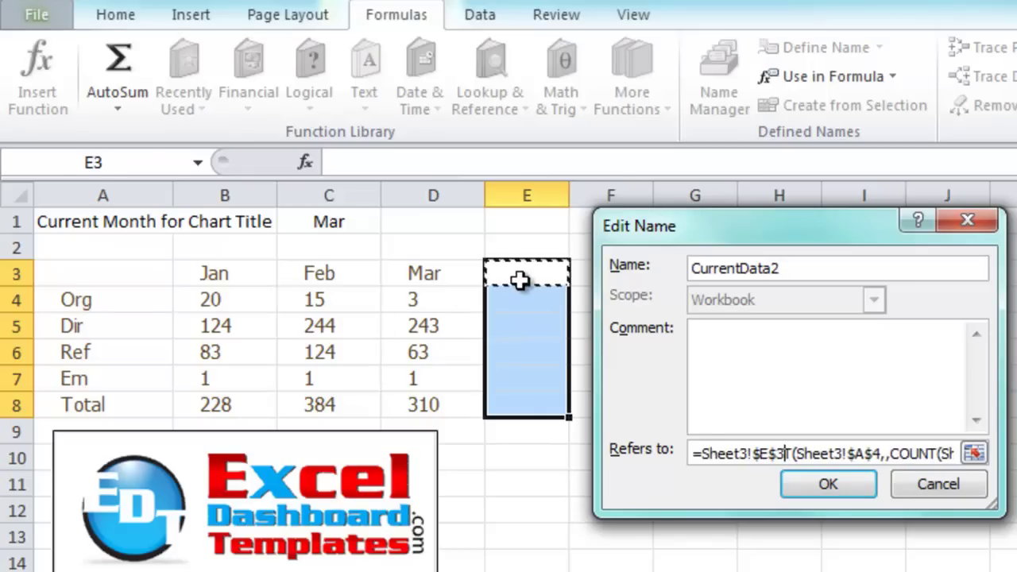
key(Escape)
key(Escape)
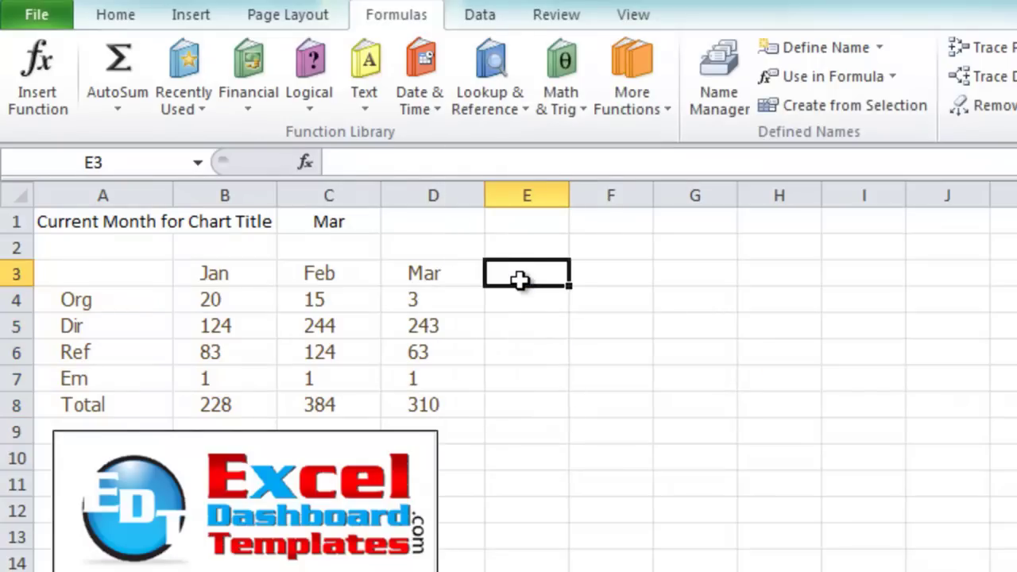
- Enter the month header Aprl in E3 and the value 555 in each of E4:E7
text(Aprl)
key(Return)
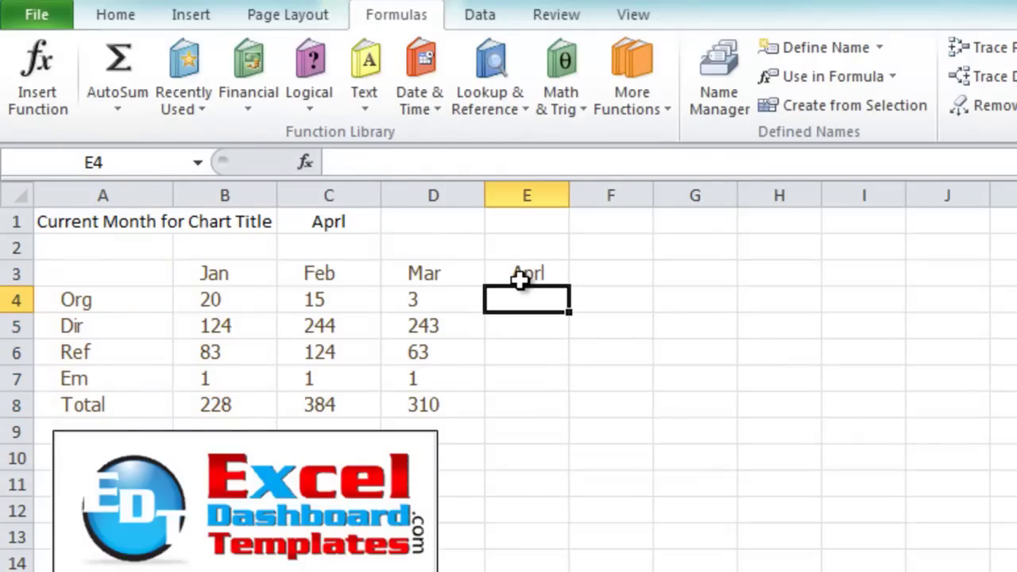
text(555)
key(Return)
text(555)
key(Return)
key(Return)
text(555)
key(Up)
text(555)
key(Return)
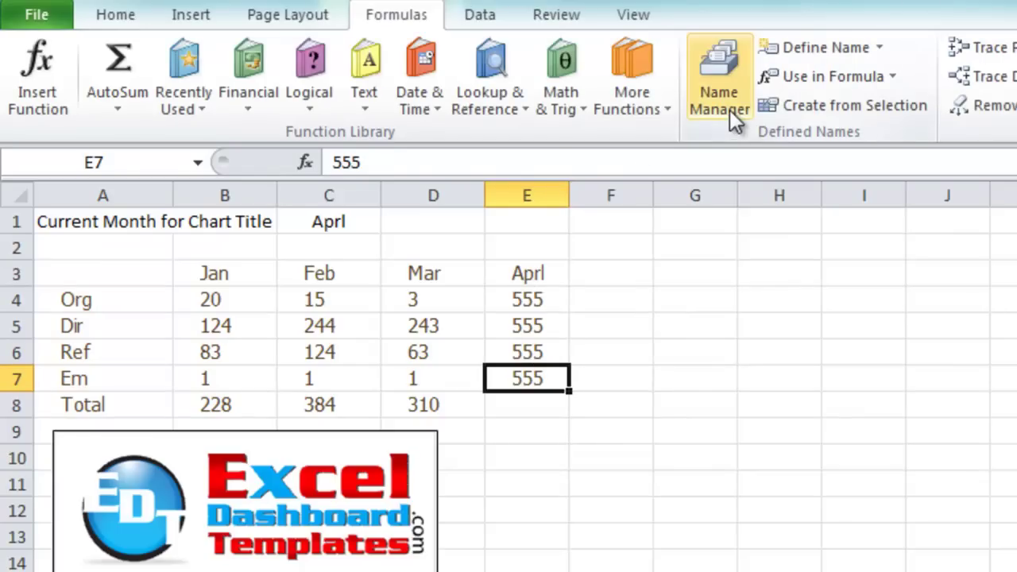
- Check which cells CurrentData2 refers to in the Name Manager, and close it without changes
click(726, 84)
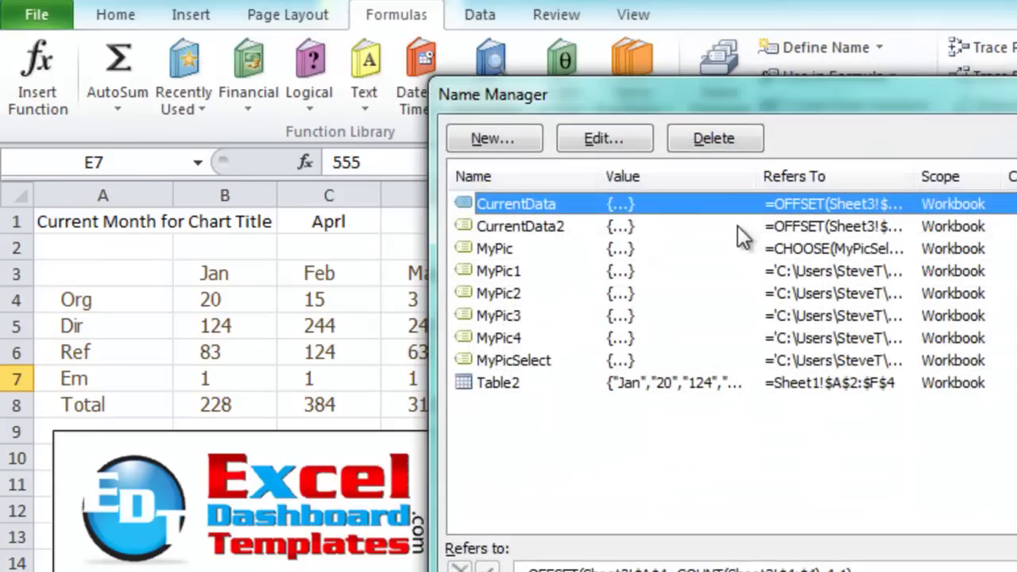
double_click(627, 224)
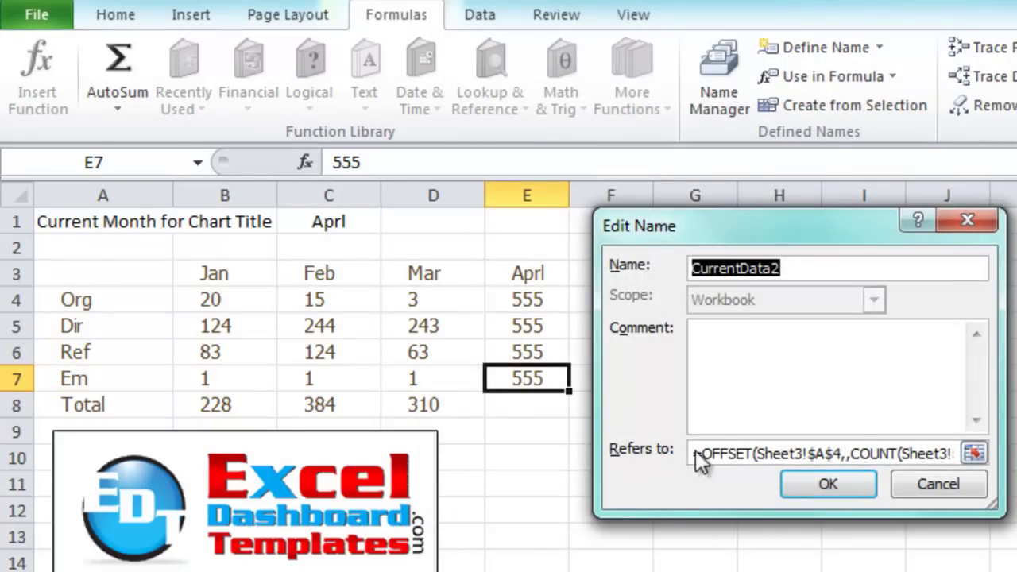
click(721, 451)
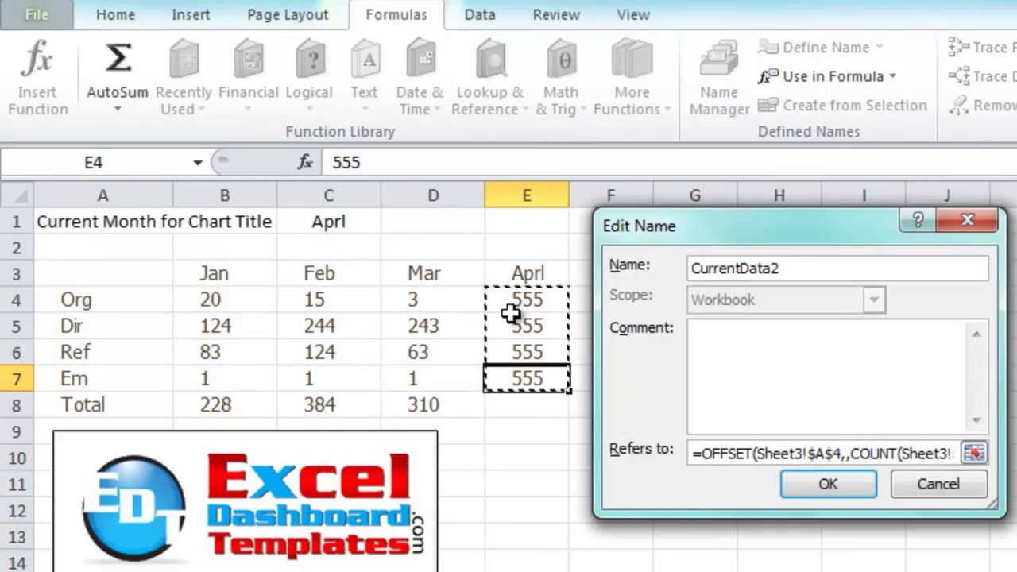
click(942, 483)
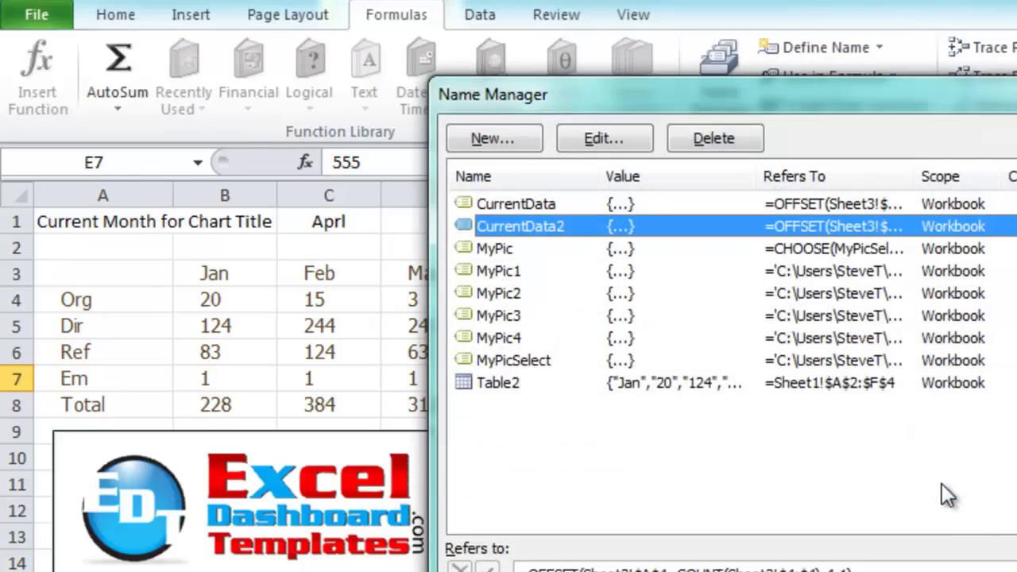
key(Escape)
click(736, 416)
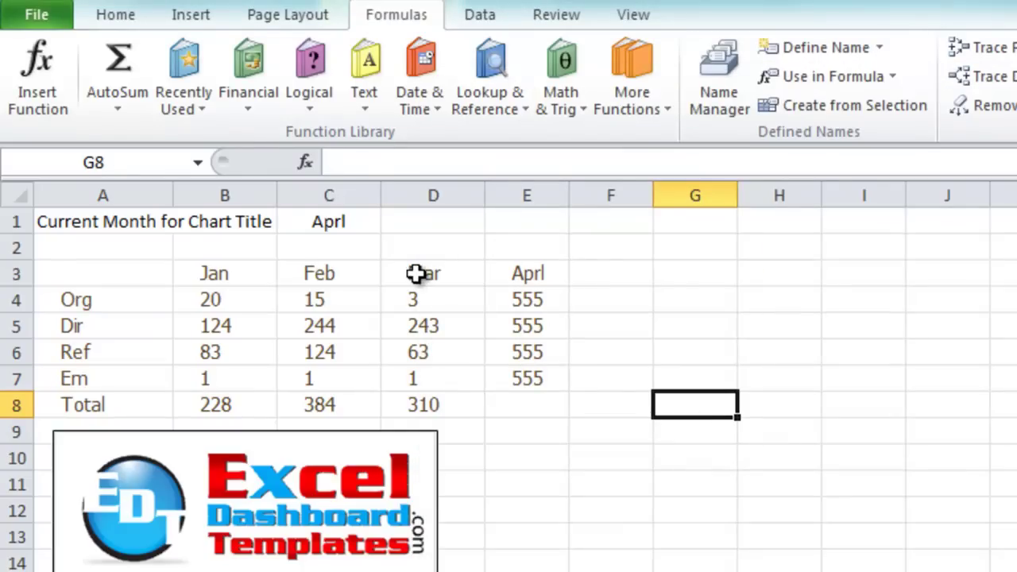
- Clear the April test header and values from E3:E7
drag(511, 273, 515, 373)
key(Delete)
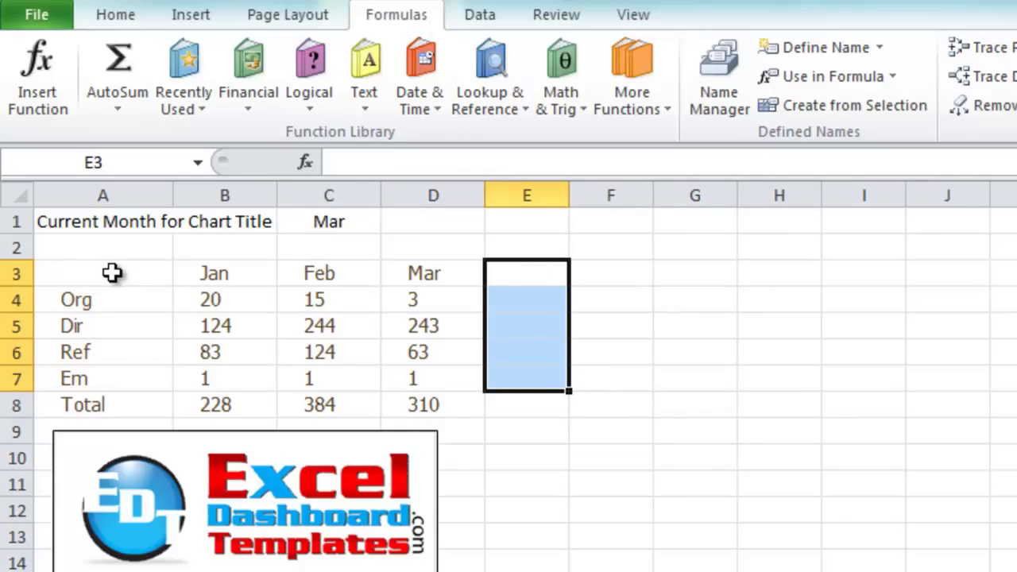
- Insert a basic 2-D pie chart from A3:B7 and place it beside the data table, starting near F1
drag(112, 273, 207, 379)
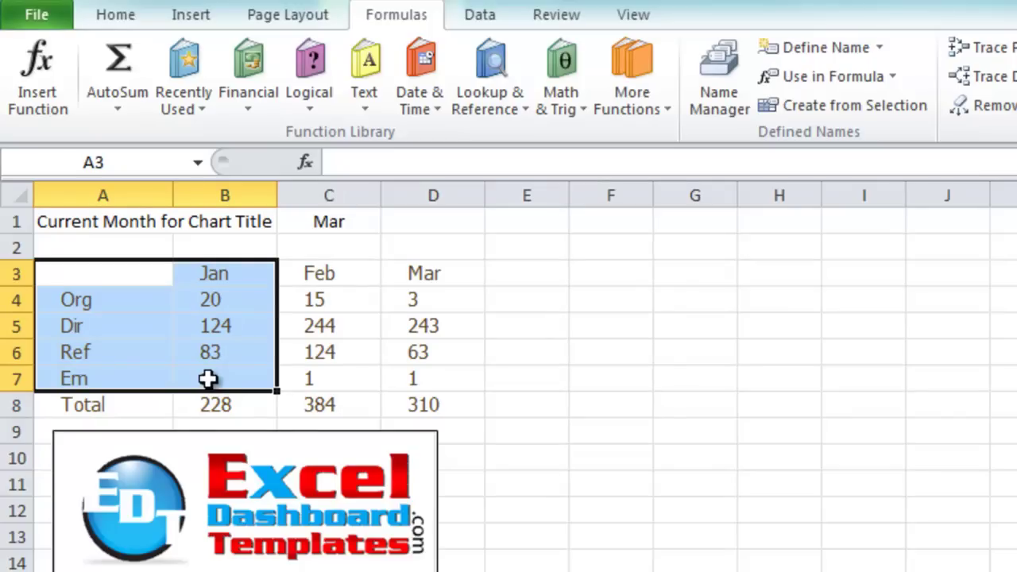
drag(116, 274, 199, 375)
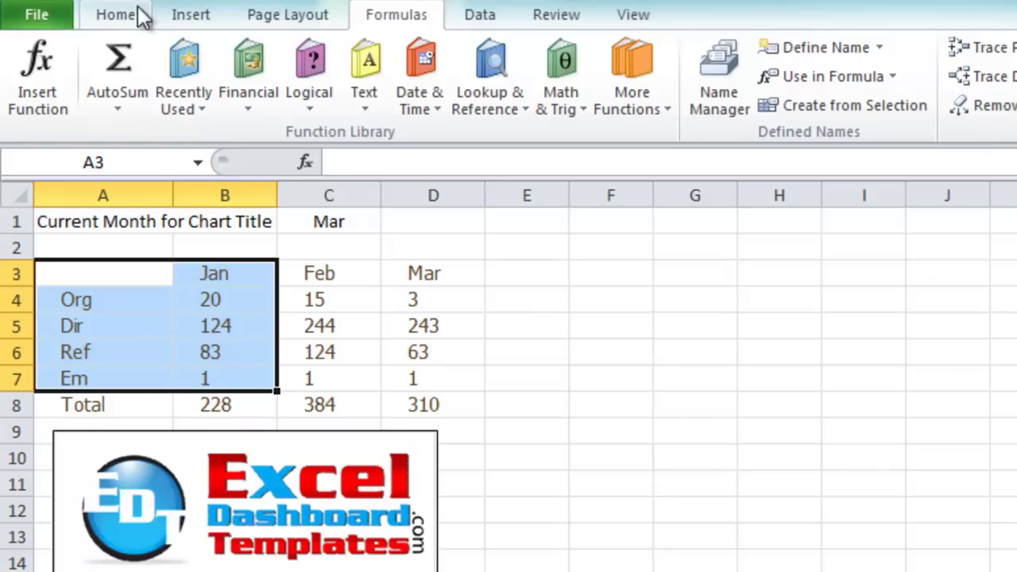
click(178, 19)
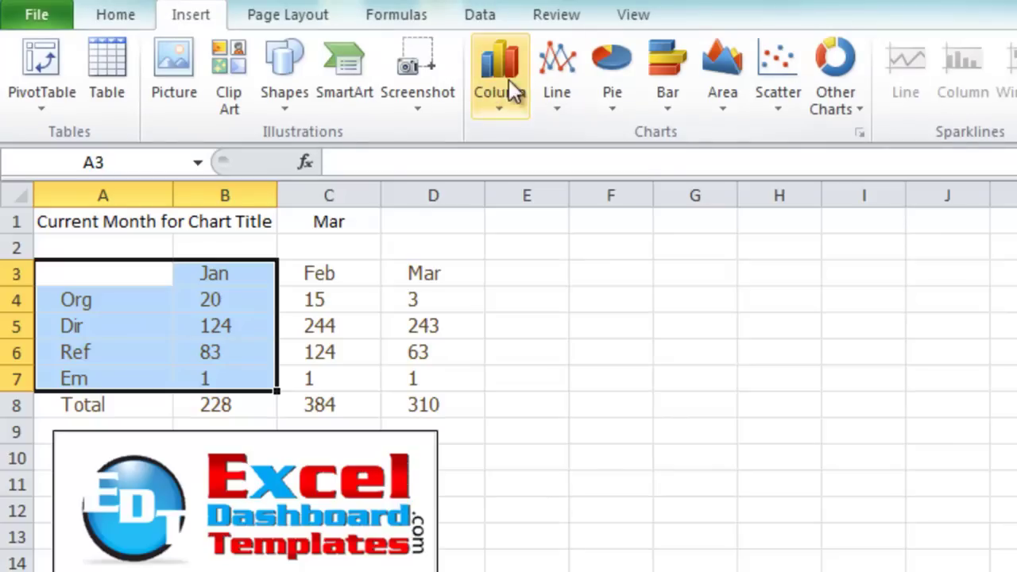
click(611, 102)
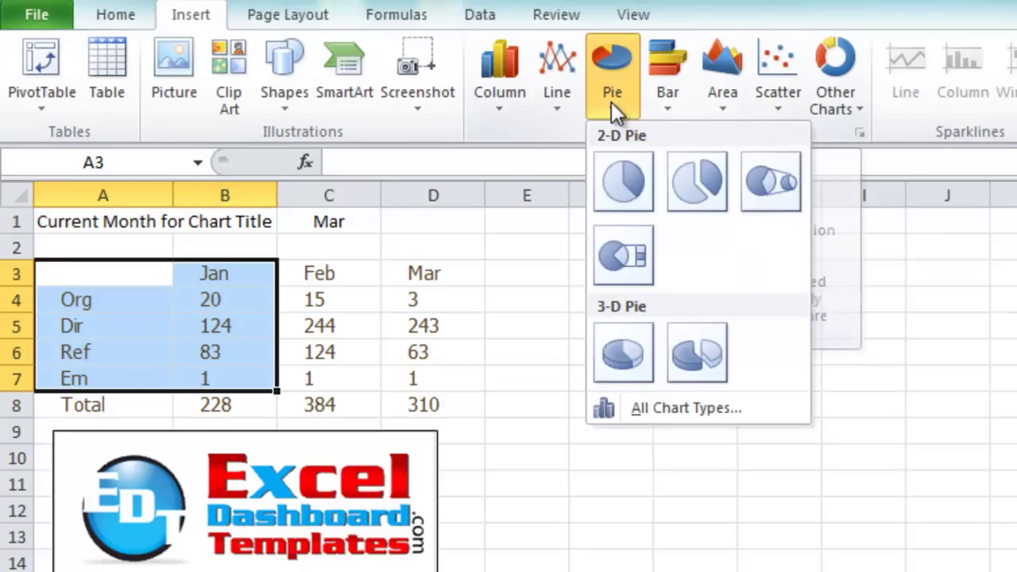
click(613, 184)
drag(751, 363, 717, 213)
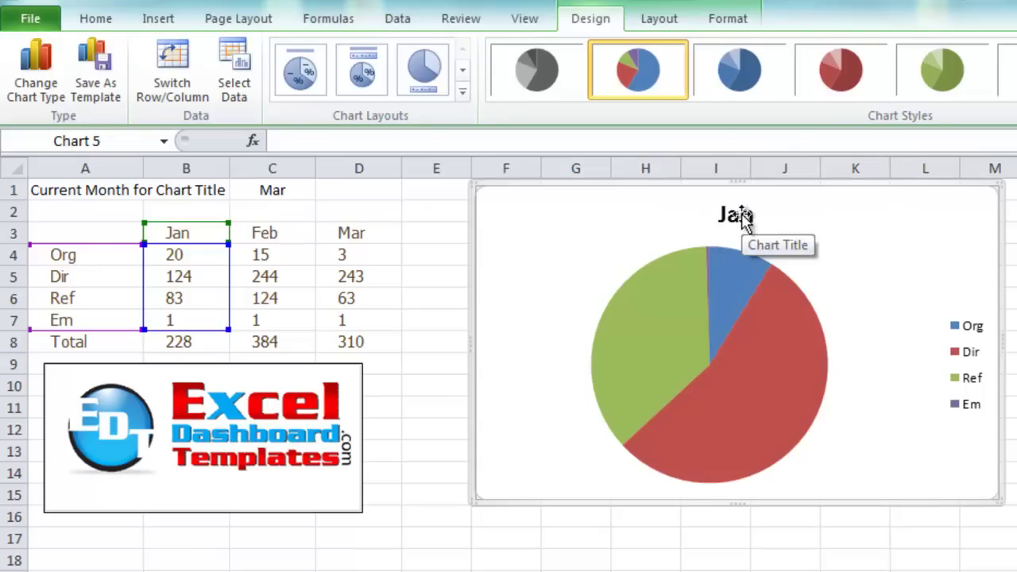
- Link the pie chart's title to cell C1
click(734, 216)
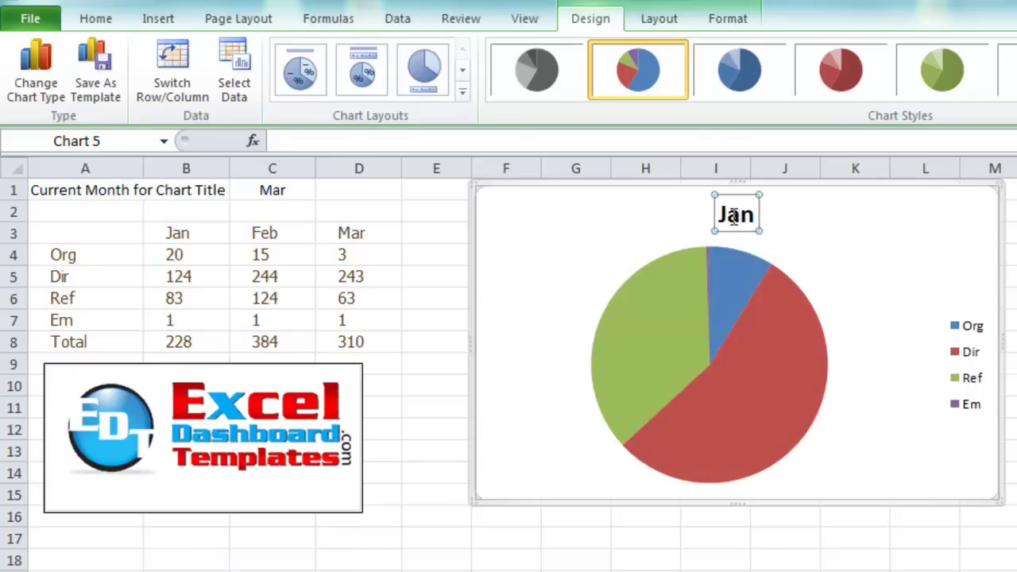
text(=)
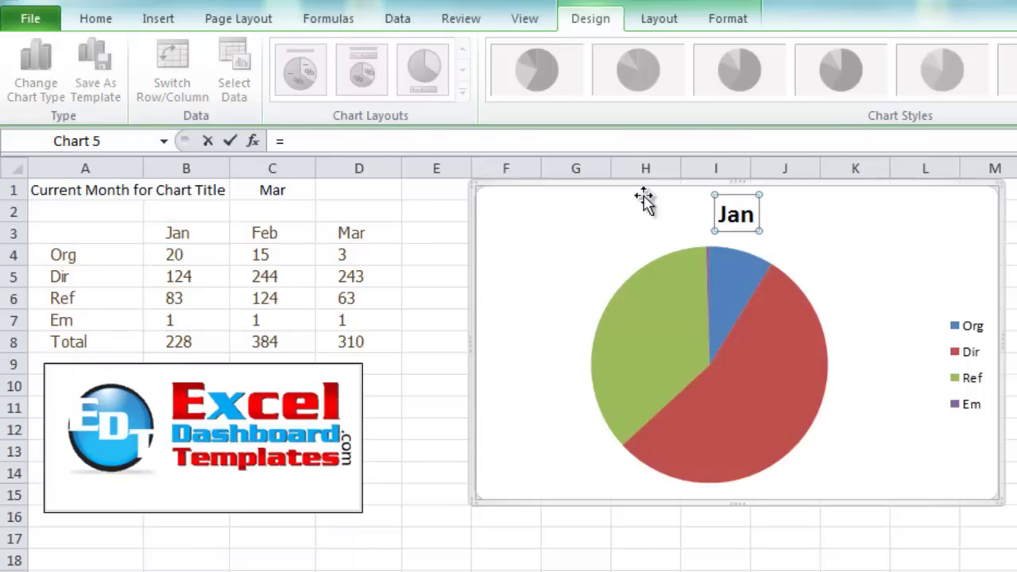
click(294, 191)
key(Return)
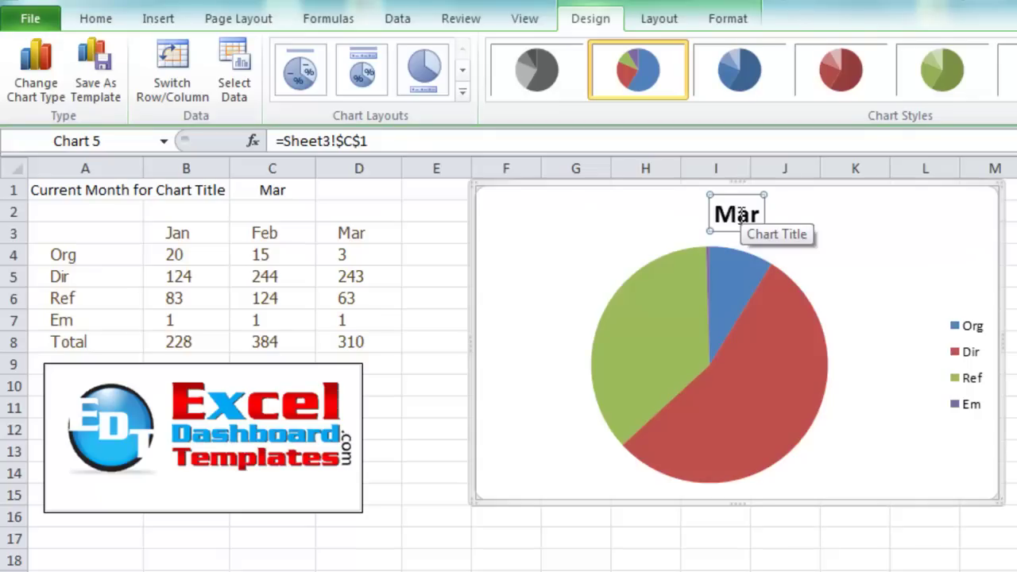
- Open the pie chart's data source for editing and set the Jan series name to CurrentData
click(645, 226)
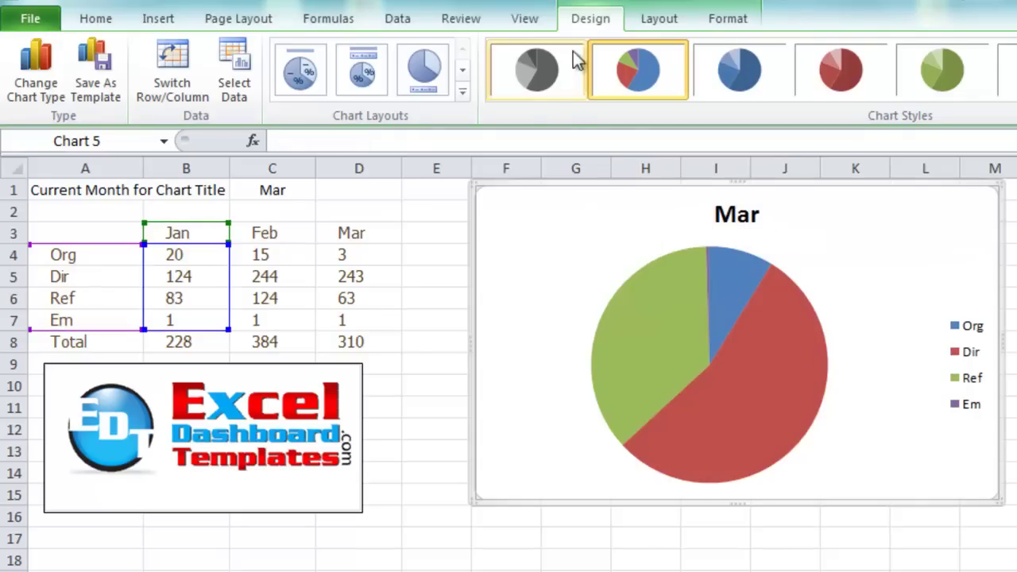
click(240, 86)
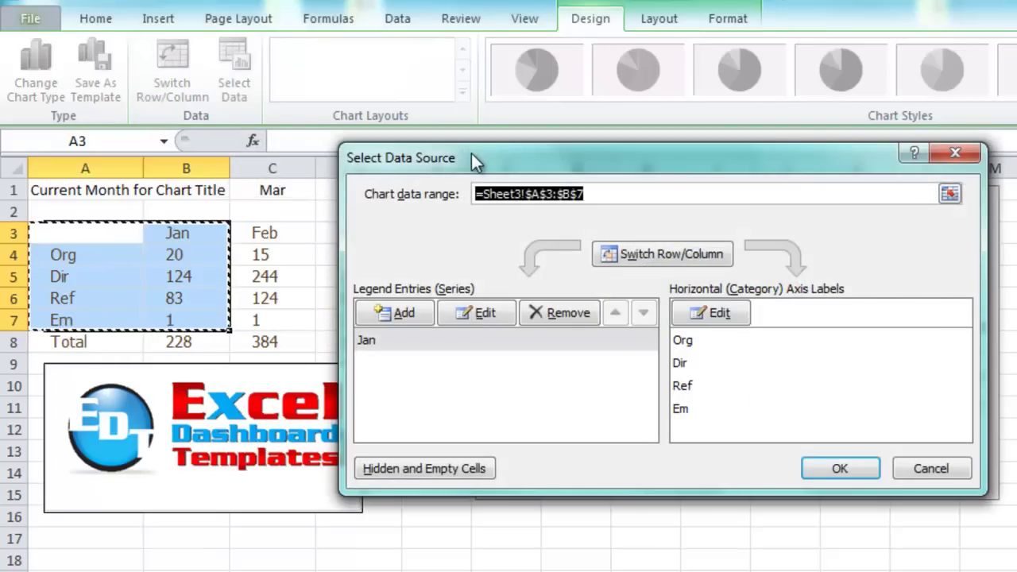
drag(471, 154, 486, 122)
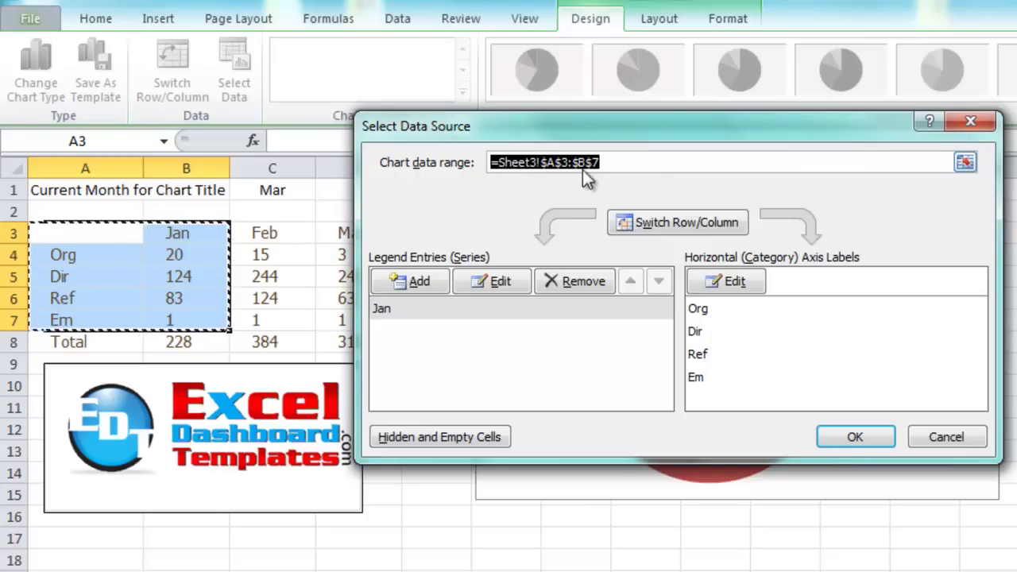
click(406, 311)
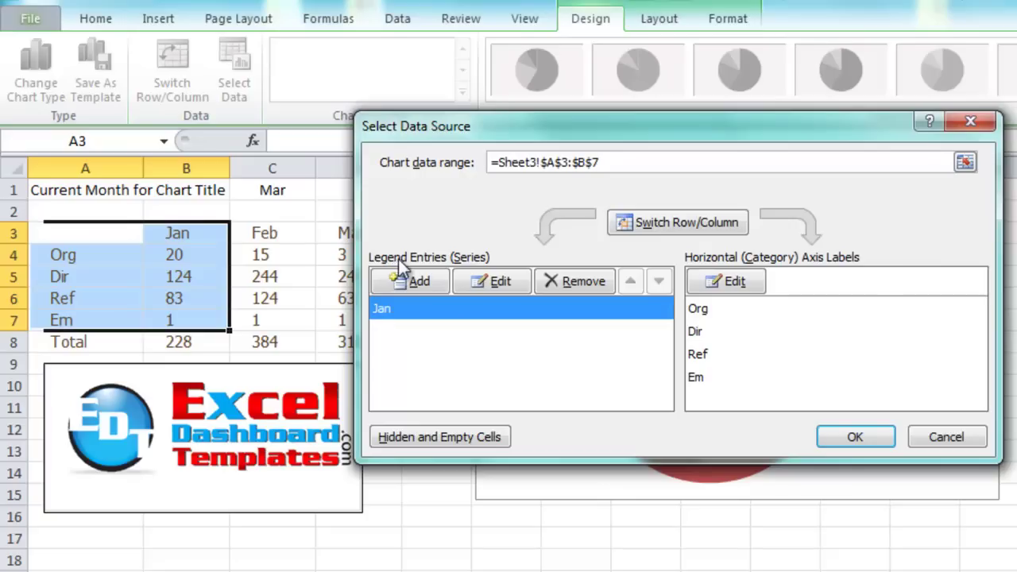
click(478, 282)
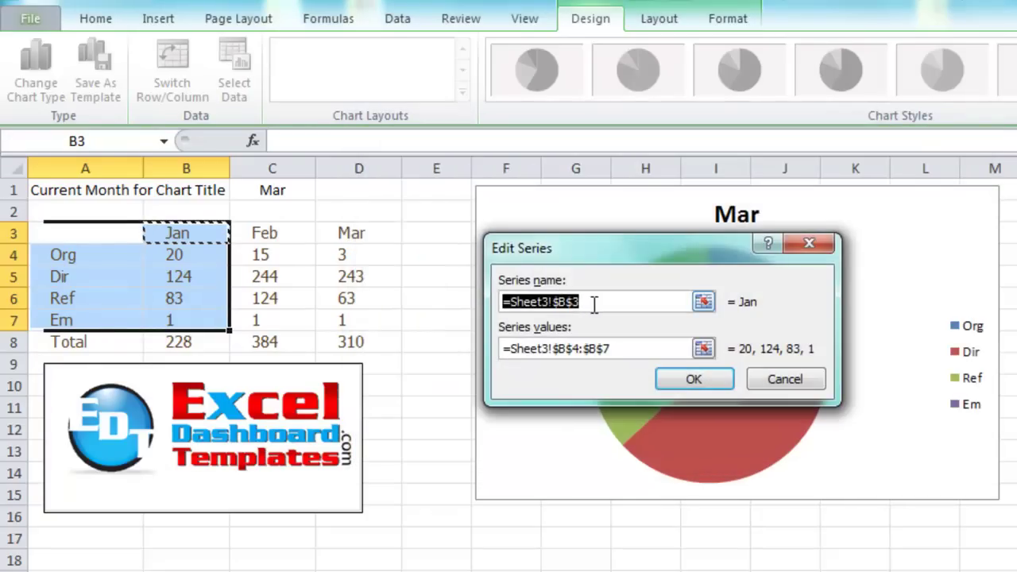
text(CurrentData)
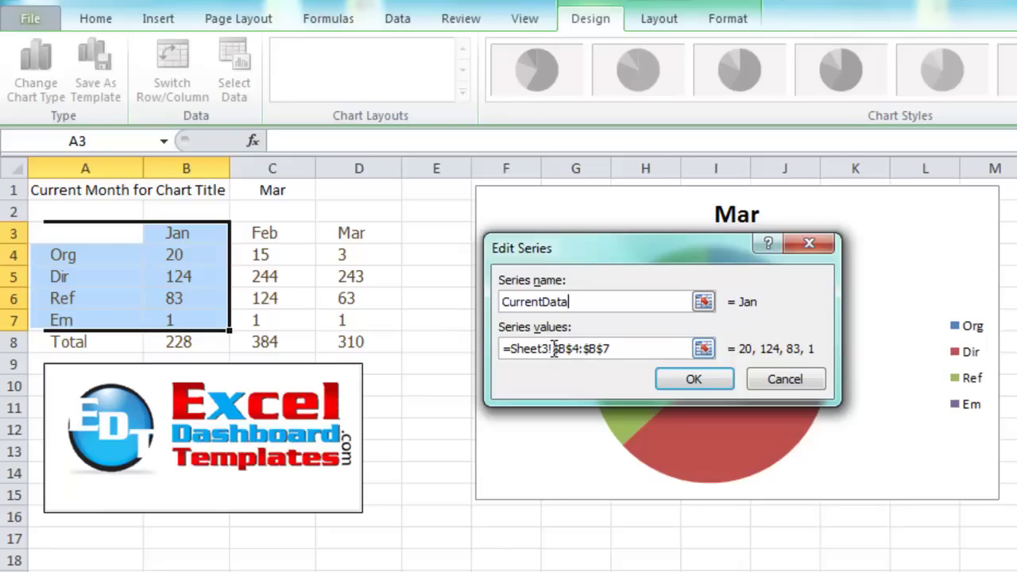
- Set the series values to =Sheet3!currentdata2, apply the data source changes, and select the pie series to view its formula
click(552, 348)
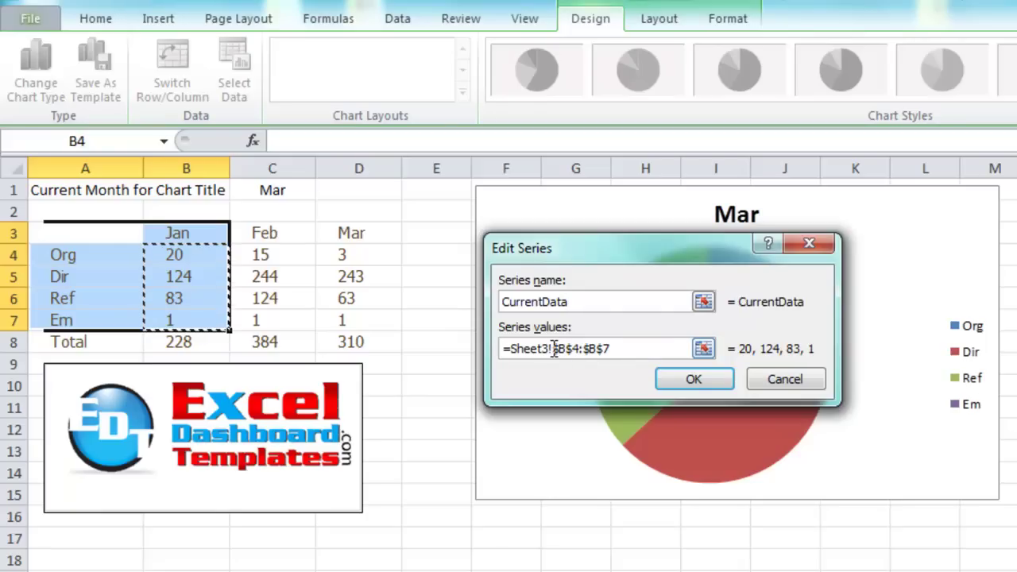
drag(554, 348, 629, 350)
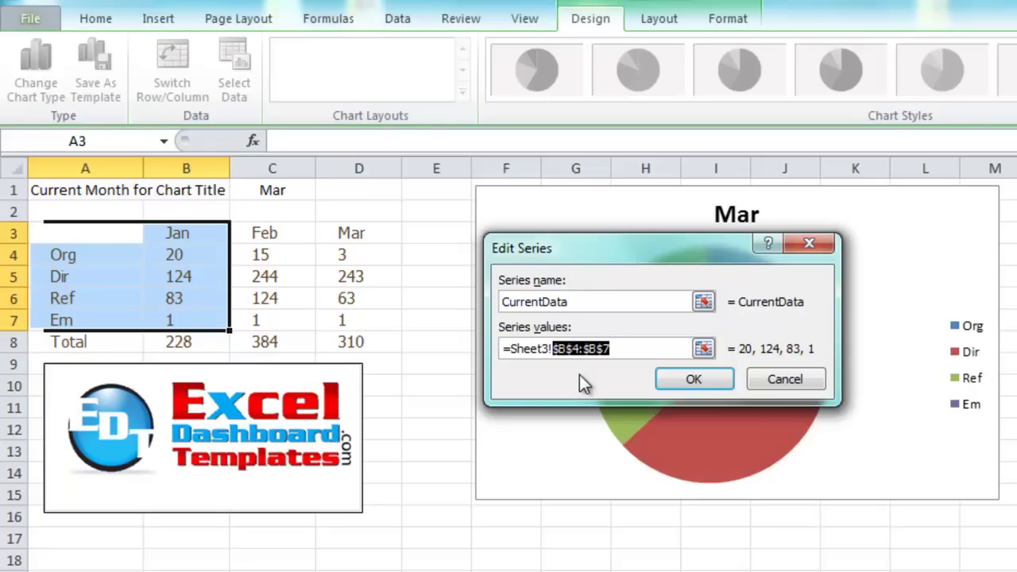
key(BackSpace)
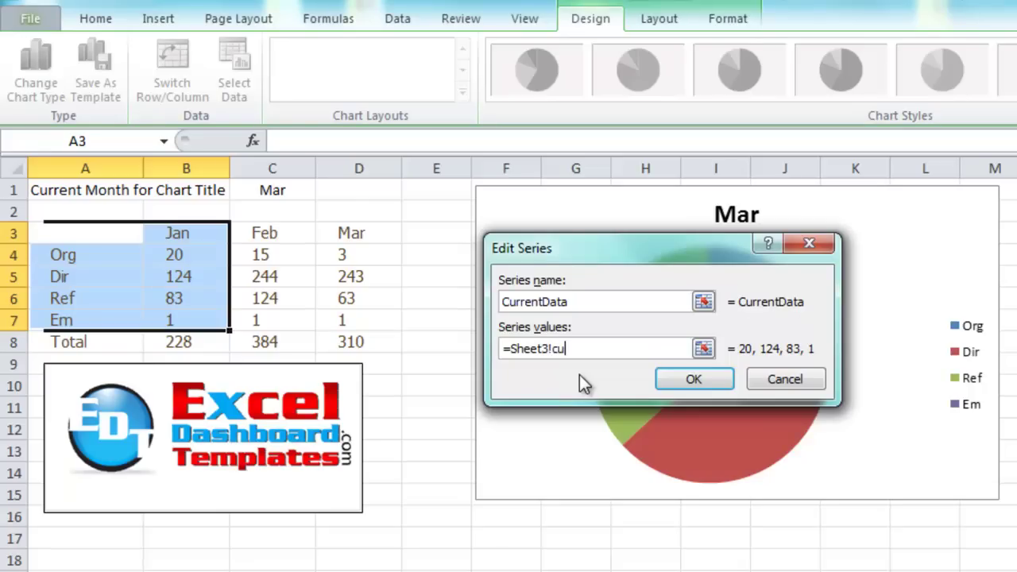
text(currentdata2)
click(676, 378)
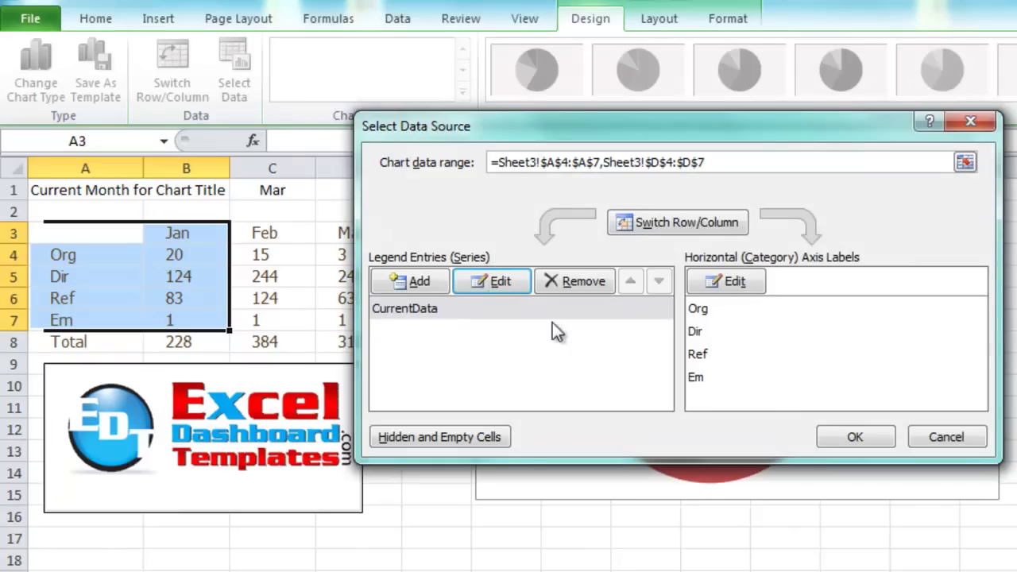
click(864, 436)
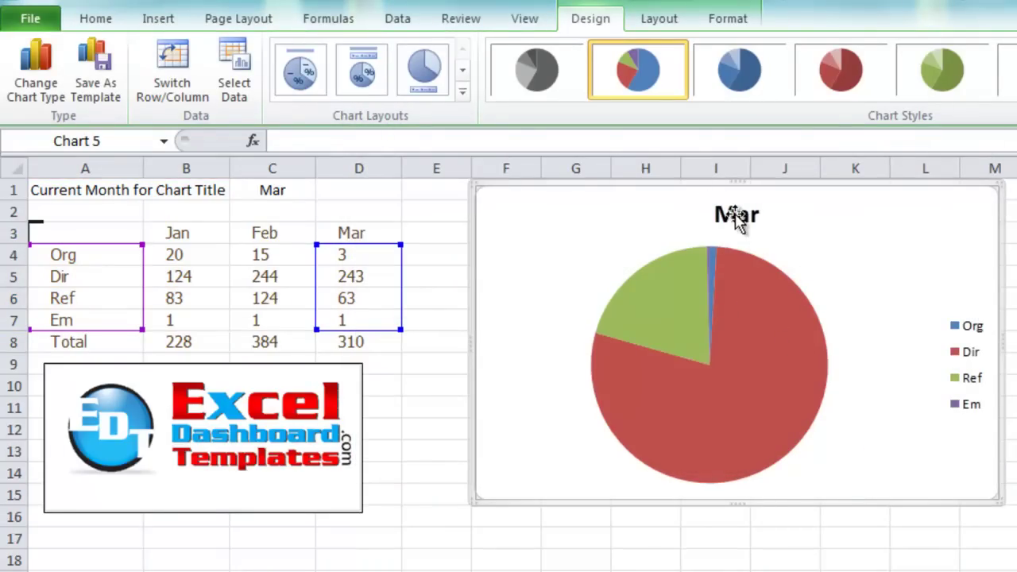
click(751, 310)
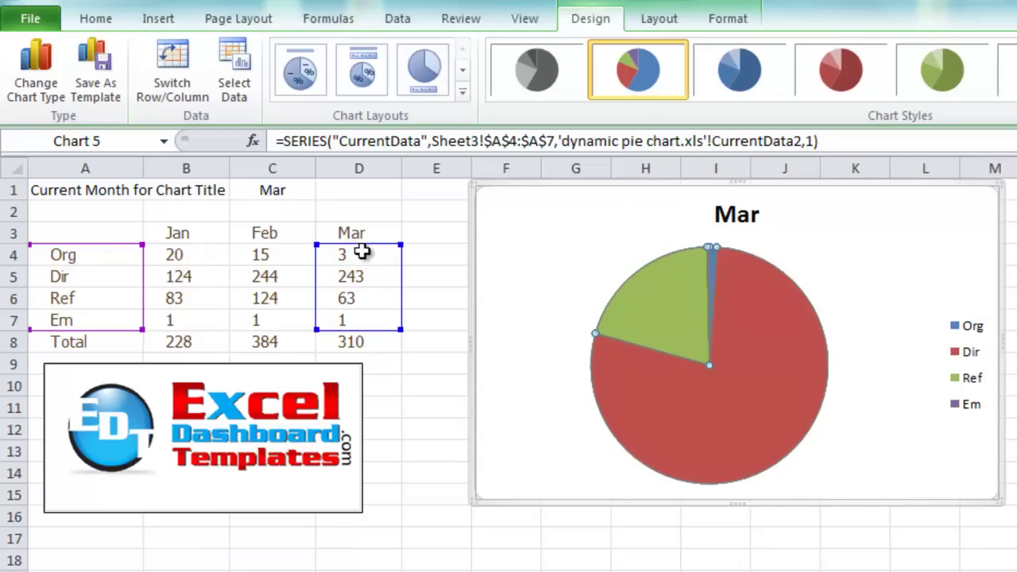
- Enter the month header Apr in E3 and 222, 222, 333 and 444 in E4:E7, and compare these values with the pie slices
click(437, 234)
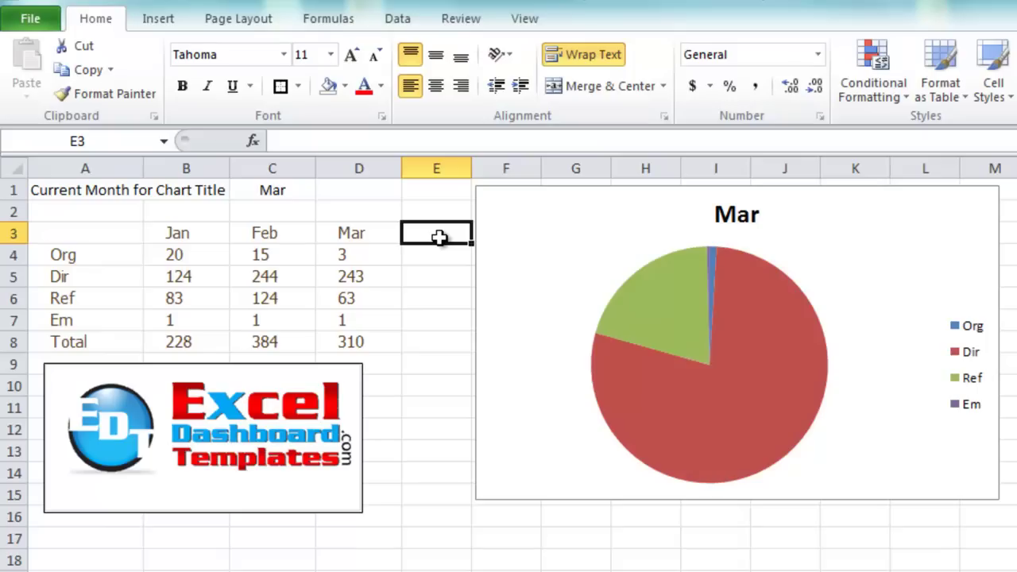
text(Apr)
key(Return)
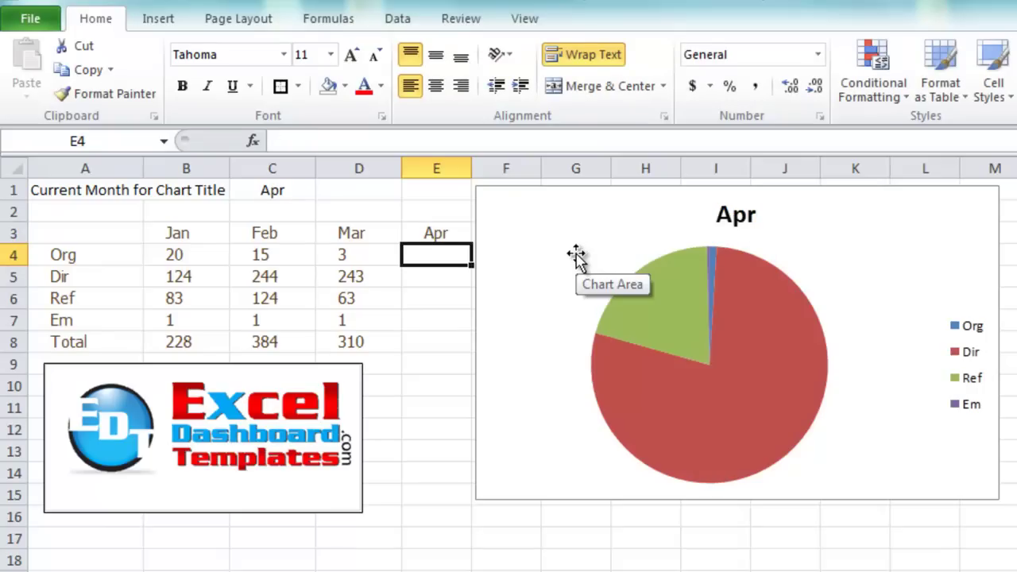
text(222)
key(Return)
text(222)
key(Return)
text(333)
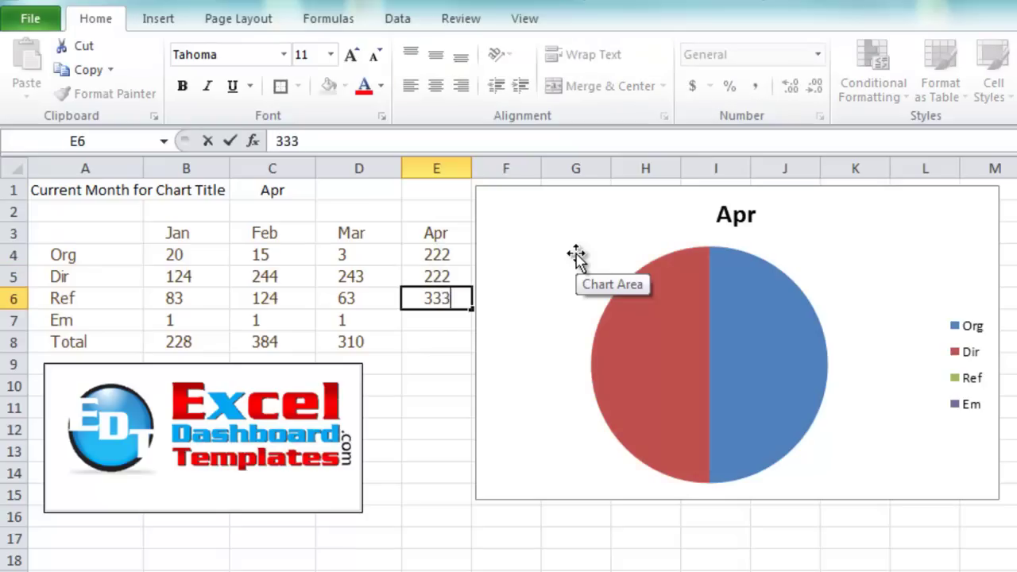
key(Return)
text(444)
key(Return)
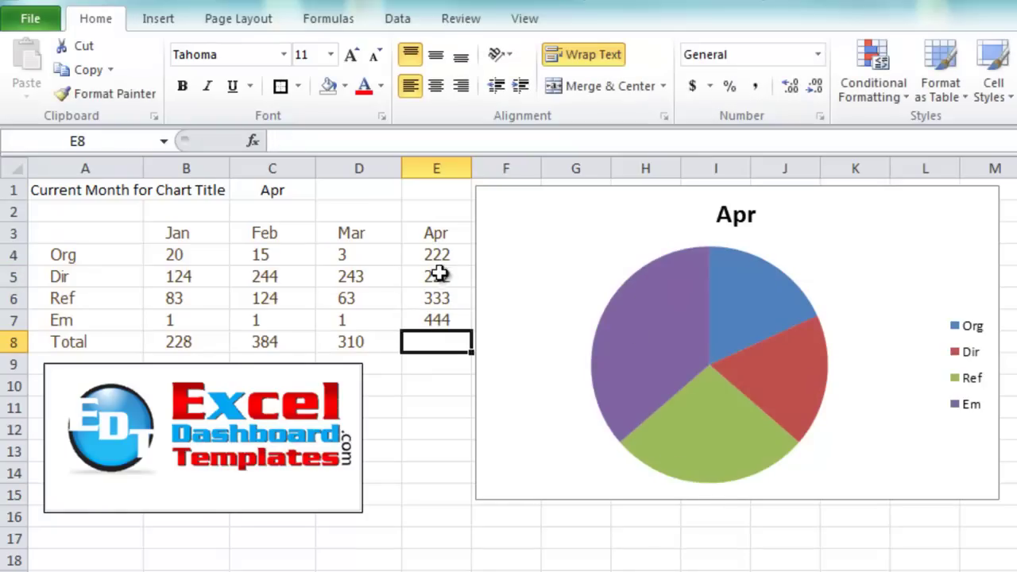
drag(456, 255, 454, 321)
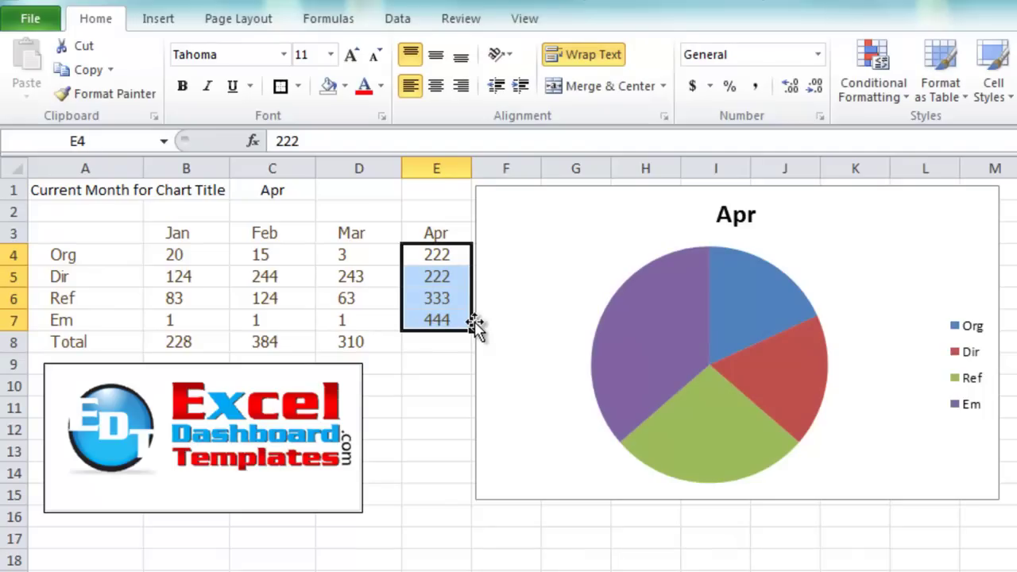
mouse_move(607, 350)
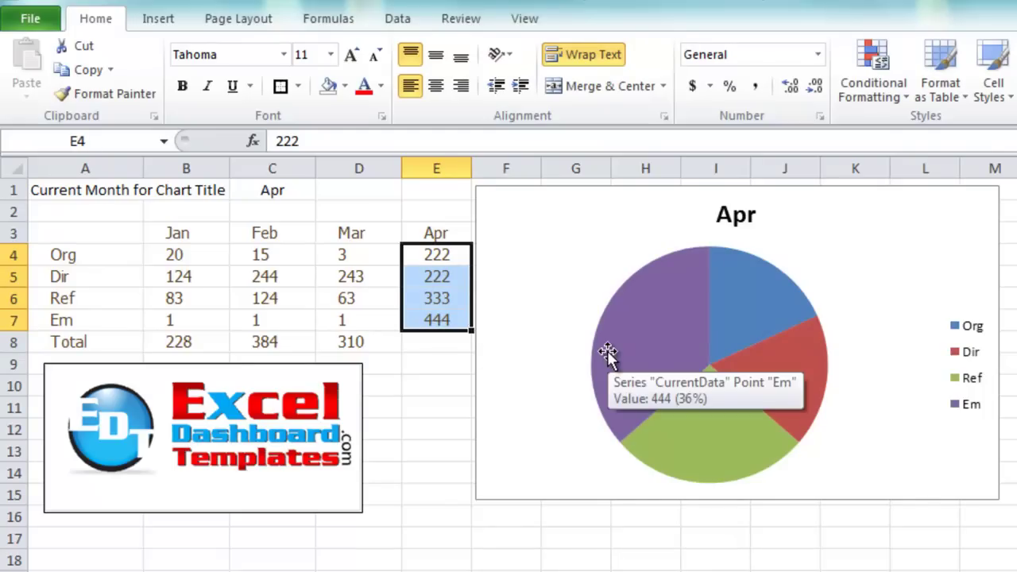